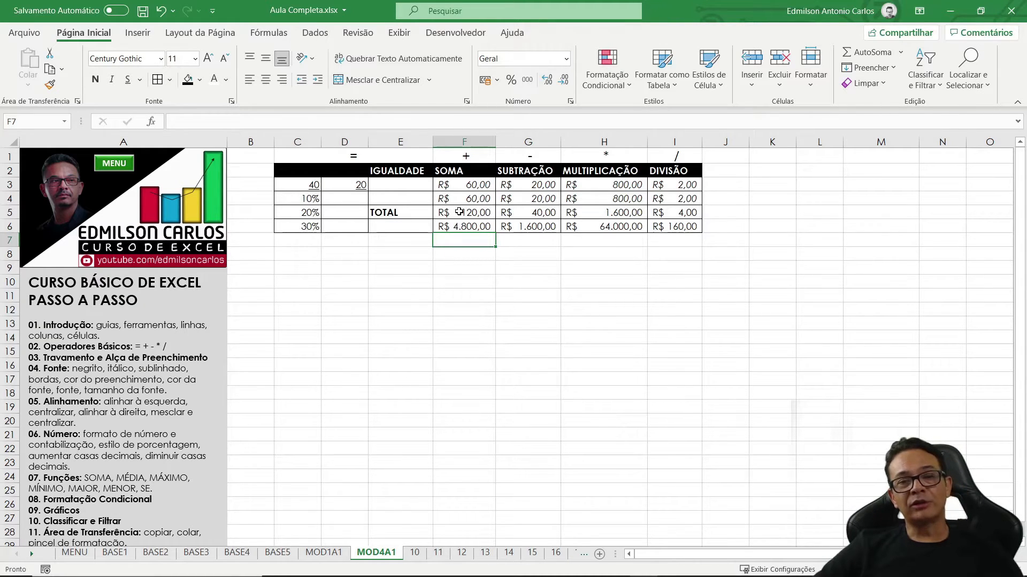
# Step: Label cell E7, below the TOTAL rows, as SOMA
pyautogui.click(461, 214)
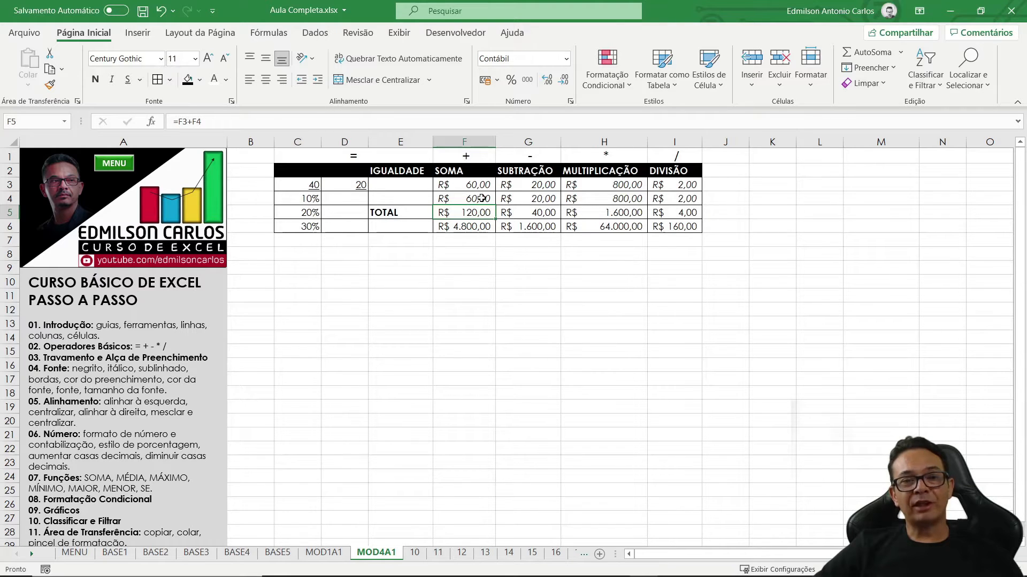
pyautogui.click(422, 241)
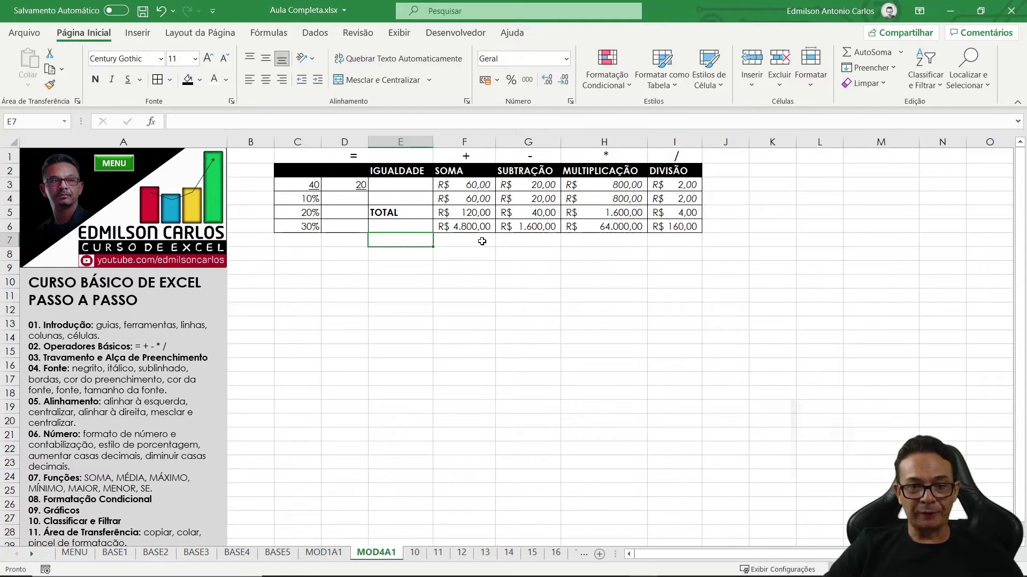
pyautogui.write('SOMA')
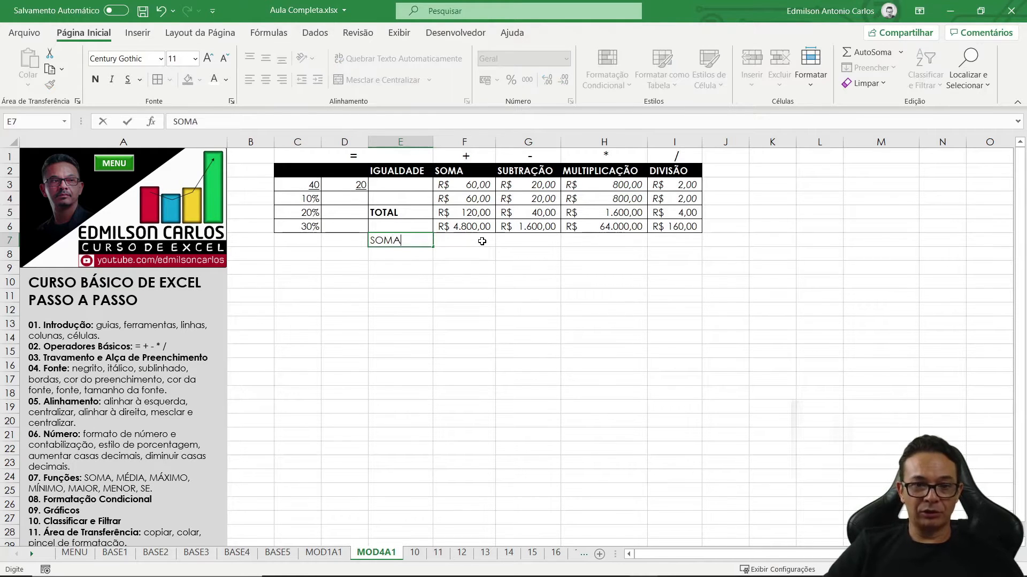
pyautogui.press('Return')
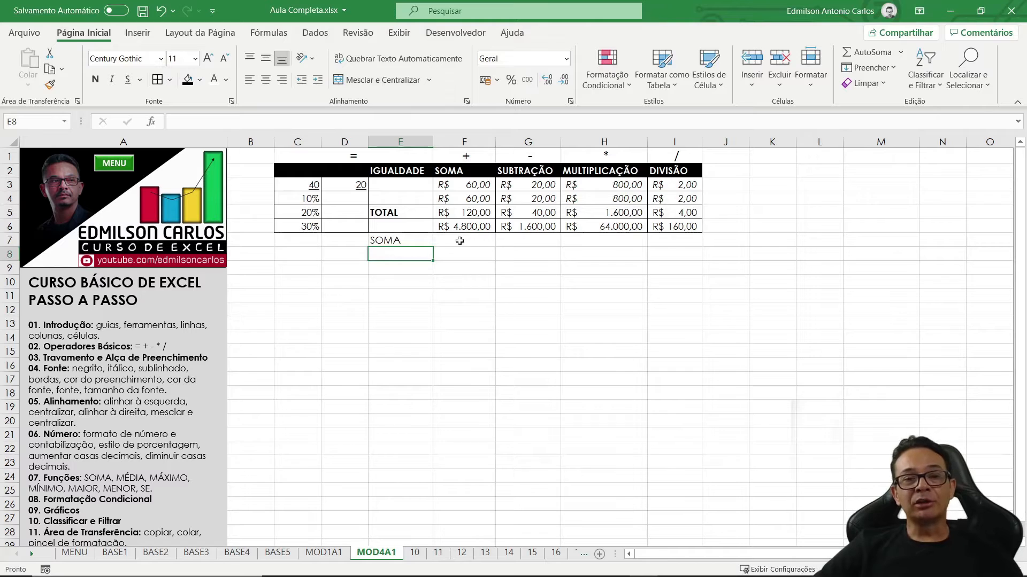
pyautogui.moveTo(474, 185); pyautogui.dragTo(468, 223)
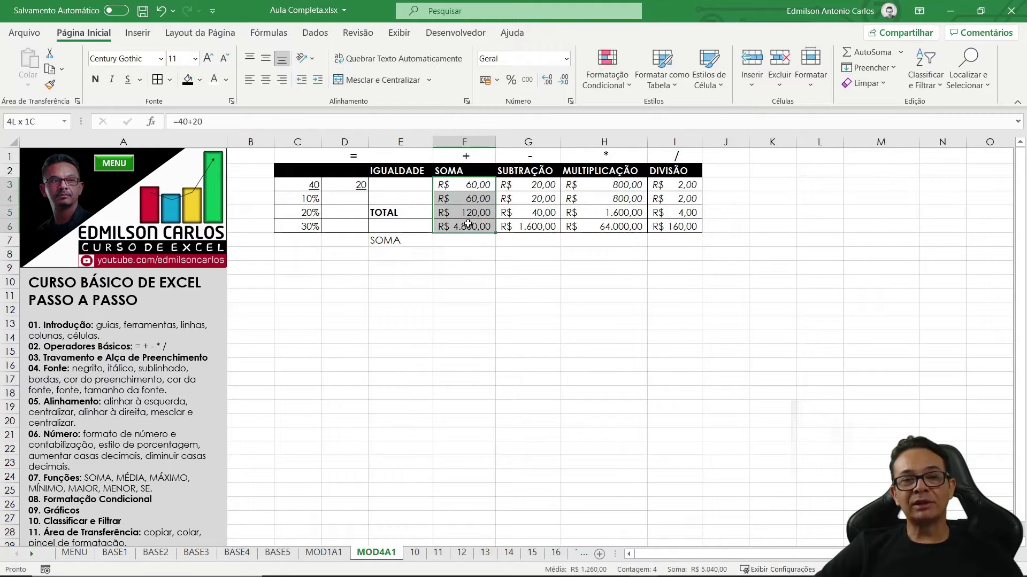
pyautogui.click(469, 185)
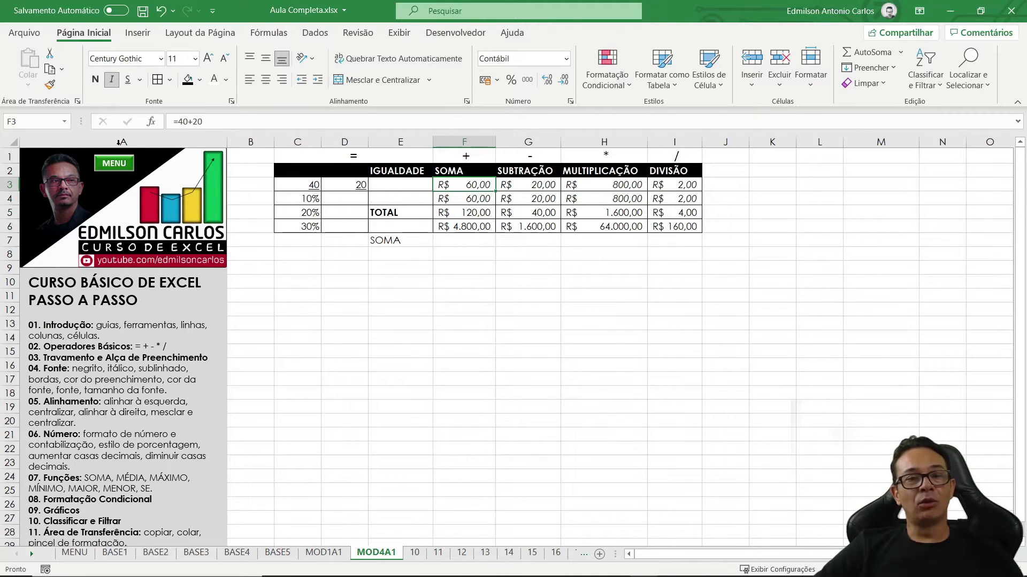
pyautogui.click(469, 227)
# Step: Add the four SOMA column values individually in F7 with =F3+F4+F5+F6, and clear that formula from the cell
pyautogui.click(474, 241)
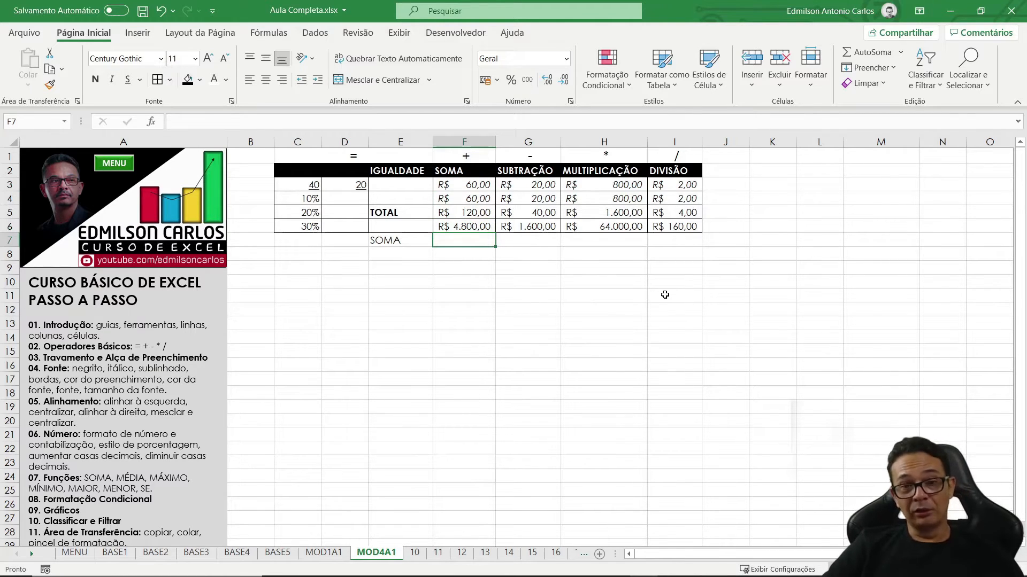
pyautogui.write('=')
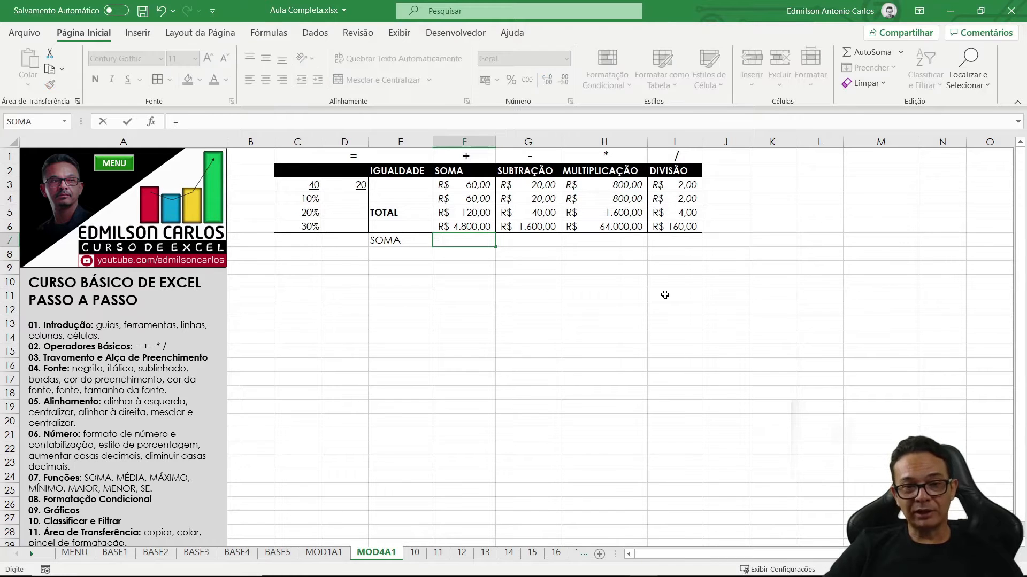
pyautogui.click(468, 186)
pyautogui.write('+')
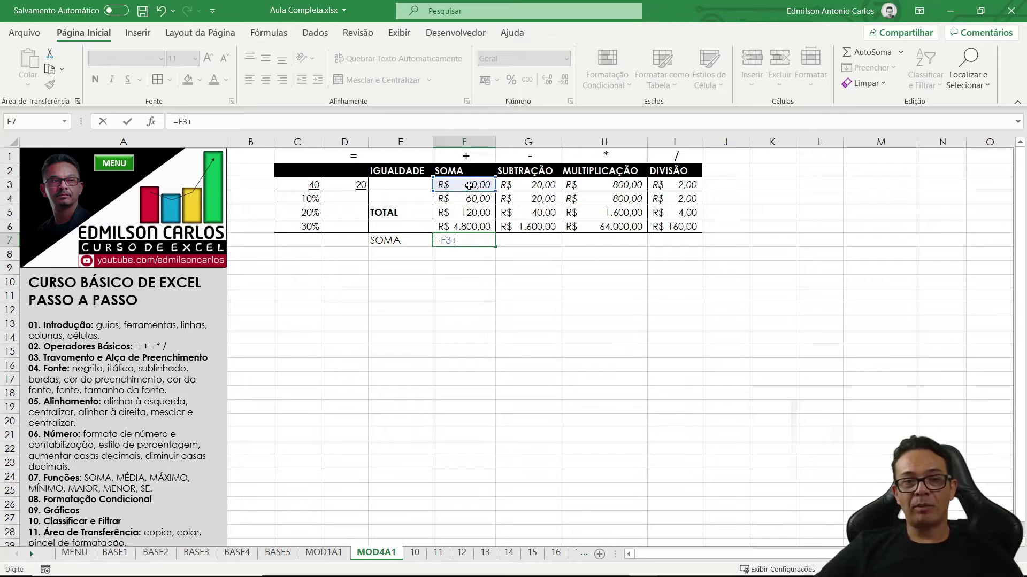
pyautogui.click(469, 200)
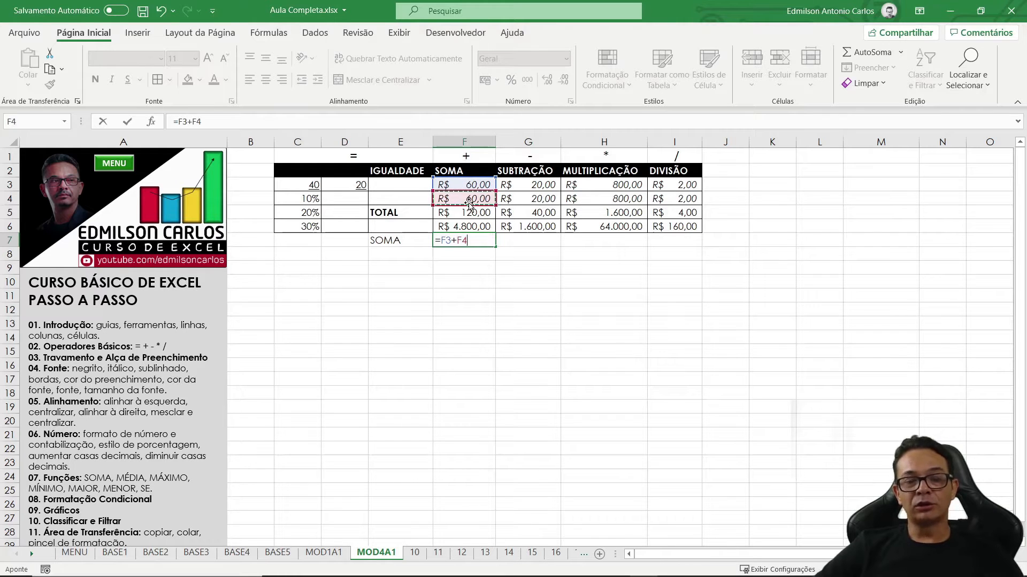
pyautogui.write('+')
pyautogui.click(466, 212)
pyautogui.write('+')
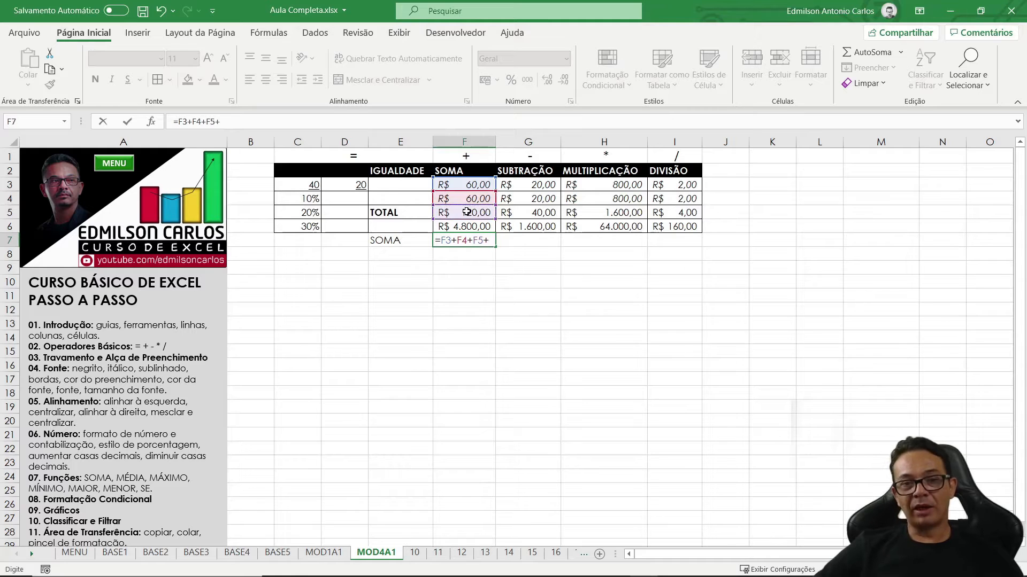
pyautogui.click(470, 226)
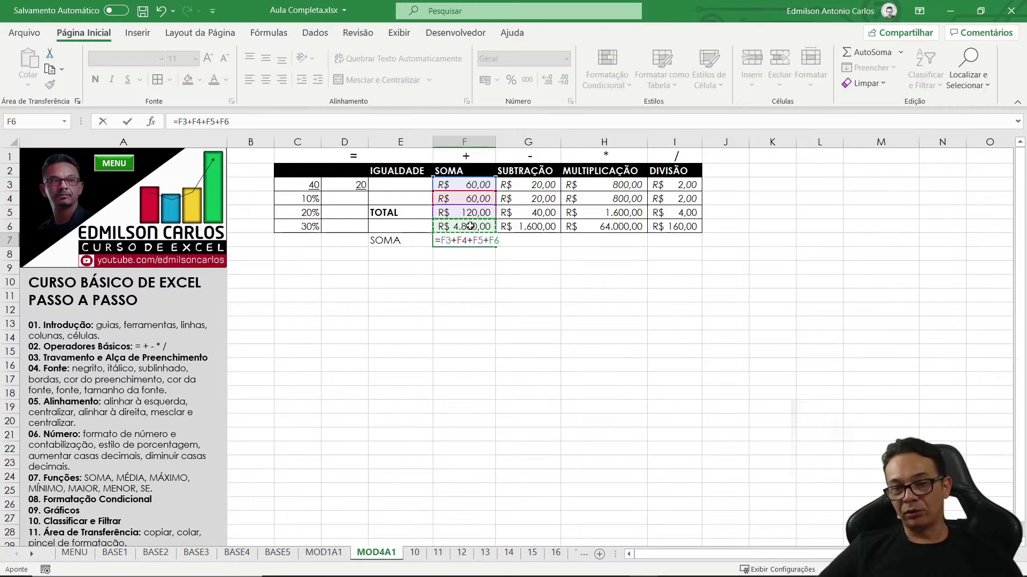
pyautogui.press('Return')
pyautogui.press('Up')
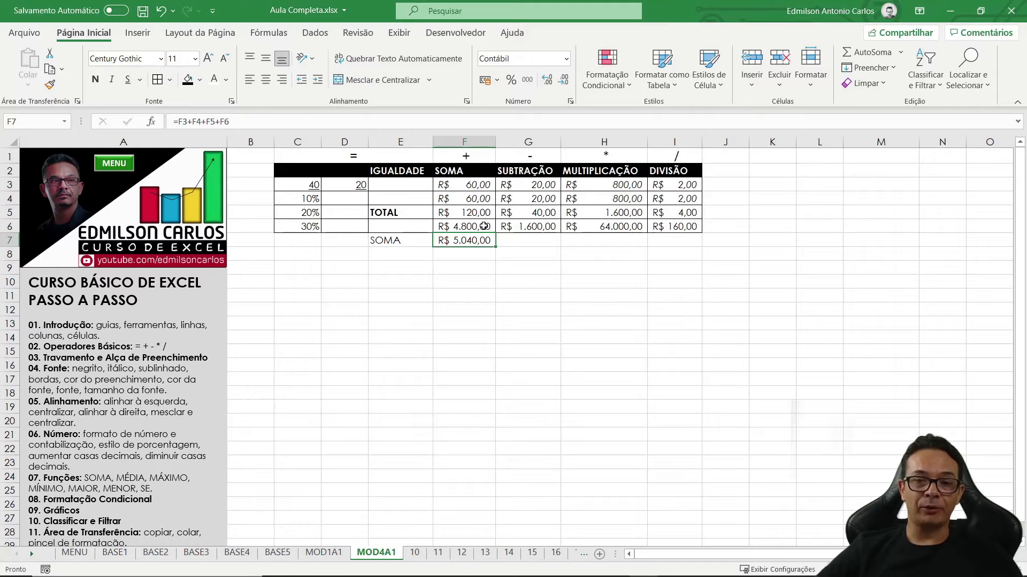
pyautogui.press('Delete')
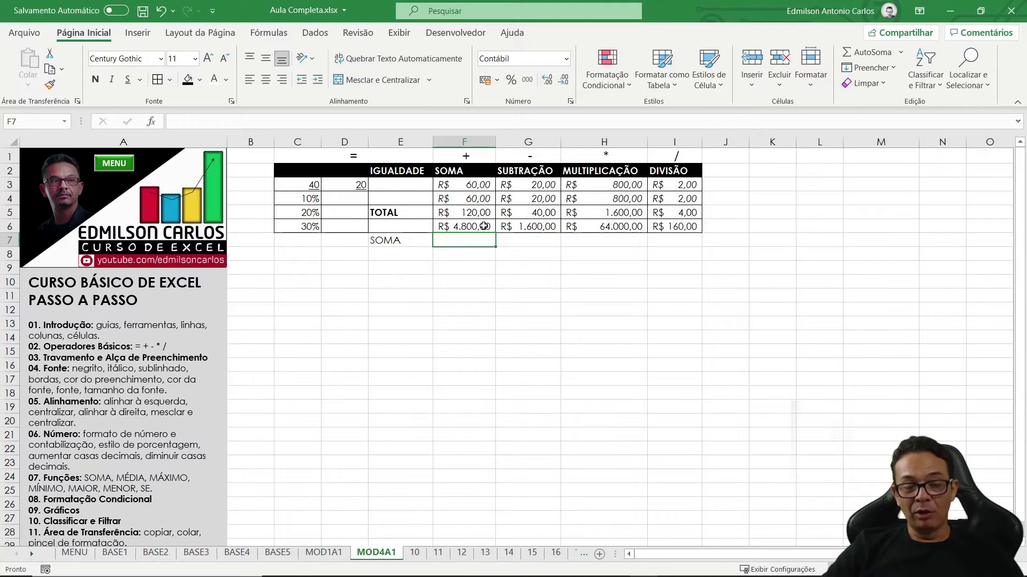
# Step: Start a SOMA function in F7 with cell F3 as its first reference
pyautogui.write('=')
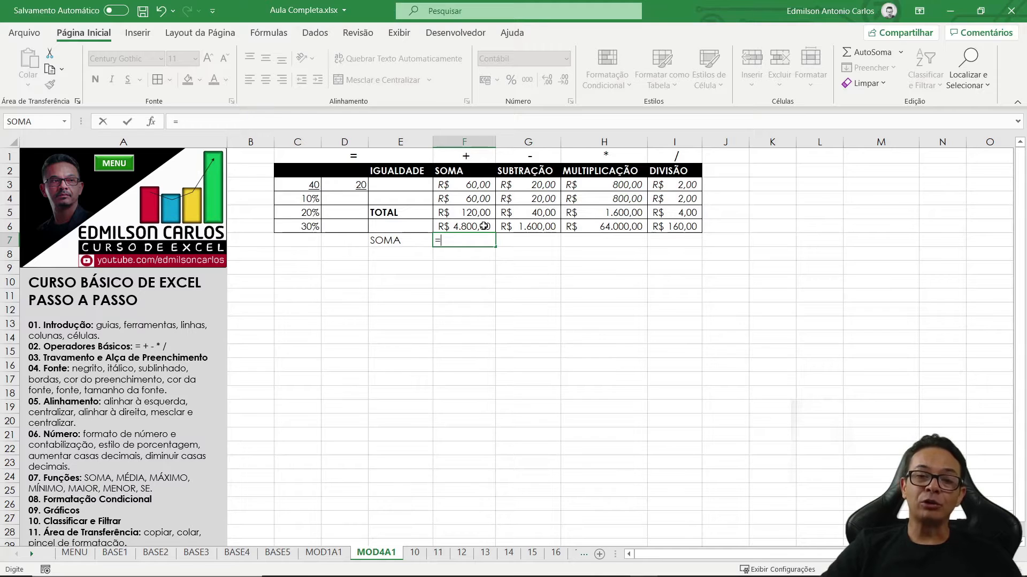
pyautogui.write('SOMA')
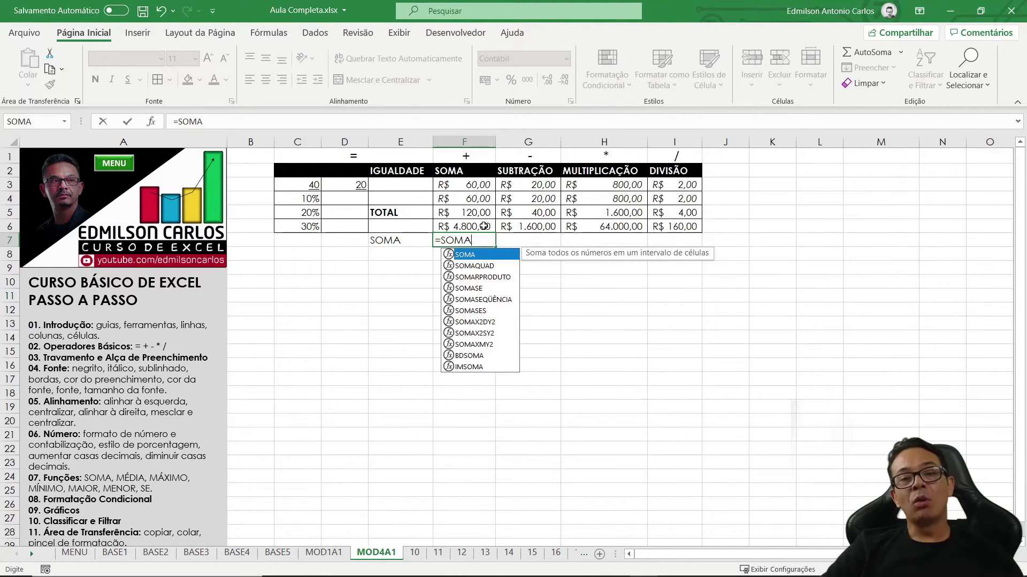
pyautogui.press('BackSpace')
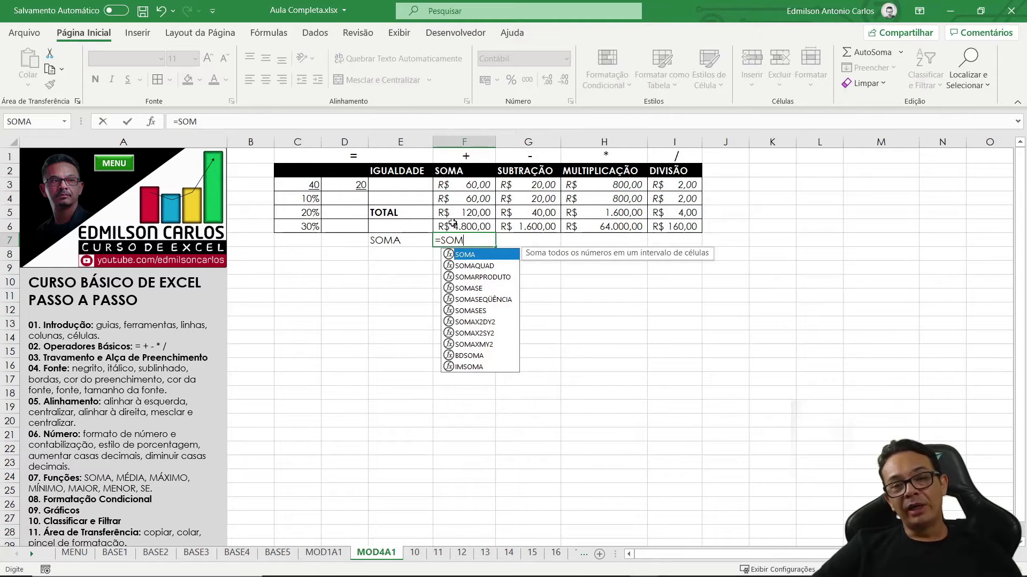
pyautogui.doubleClick(468, 255)
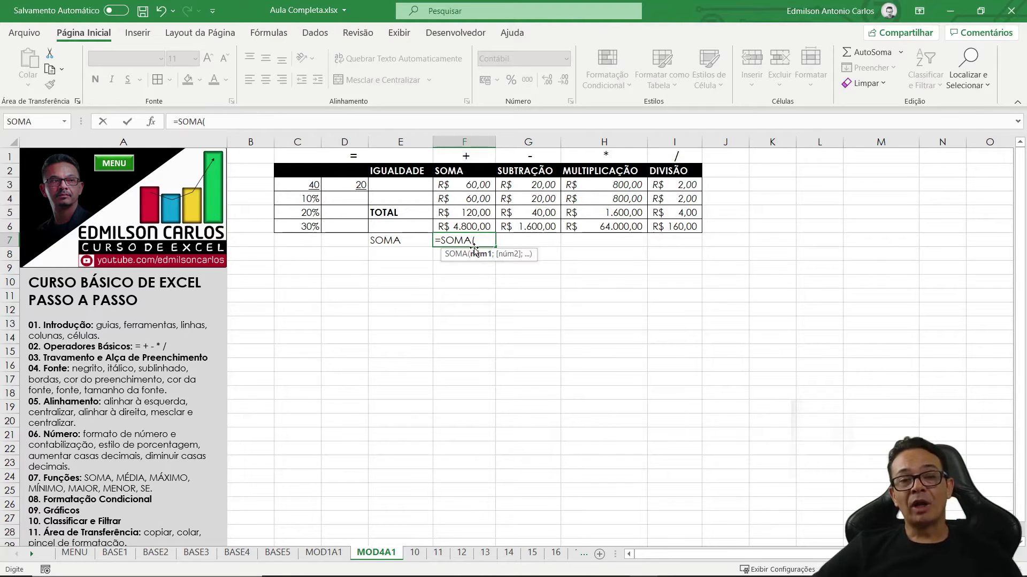
pyautogui.click(469, 186)
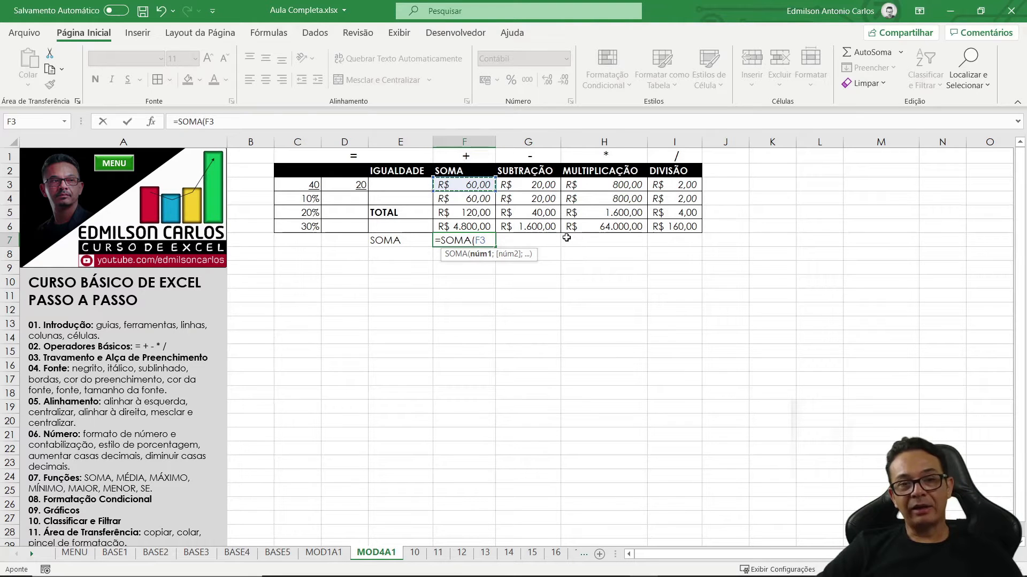
# Step: Try a colon and a semicolon as separators after F3 in the unfinished SOMA function
pyautogui.write(':F')
pyautogui.press('BackSpace')
pyautogui.press('BackSpace')
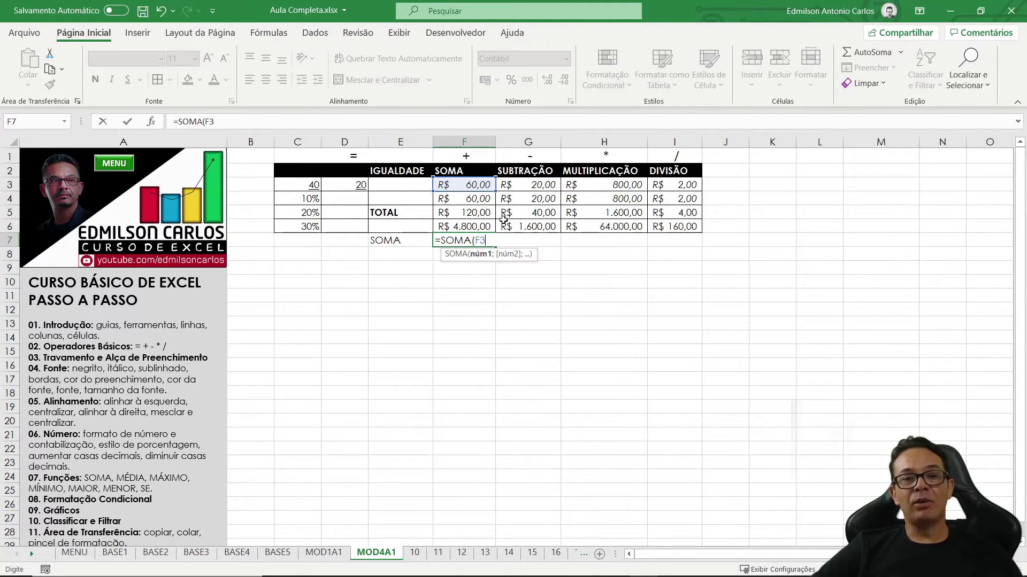
pyautogui.write(';')
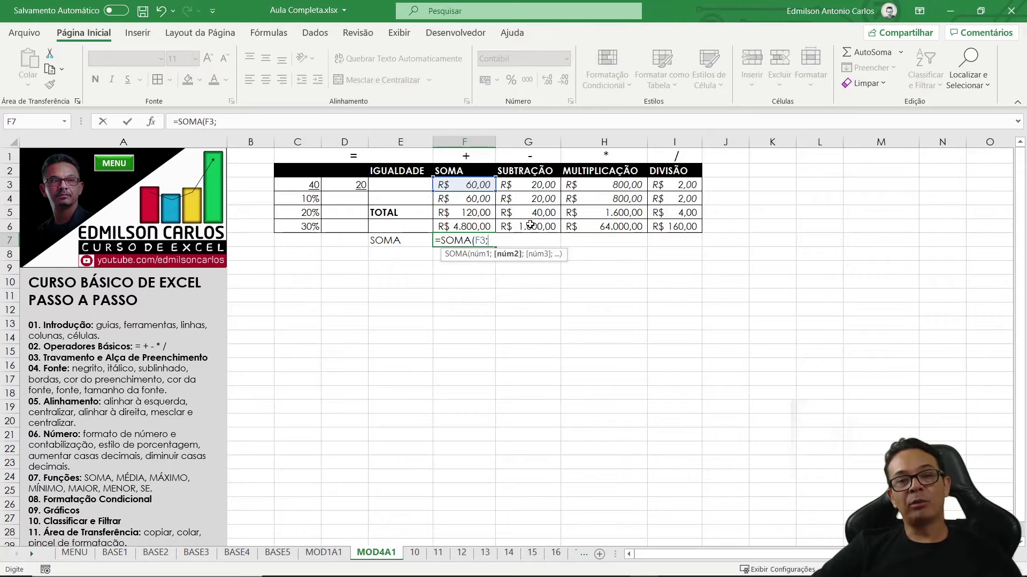
pyautogui.press('BackSpace')
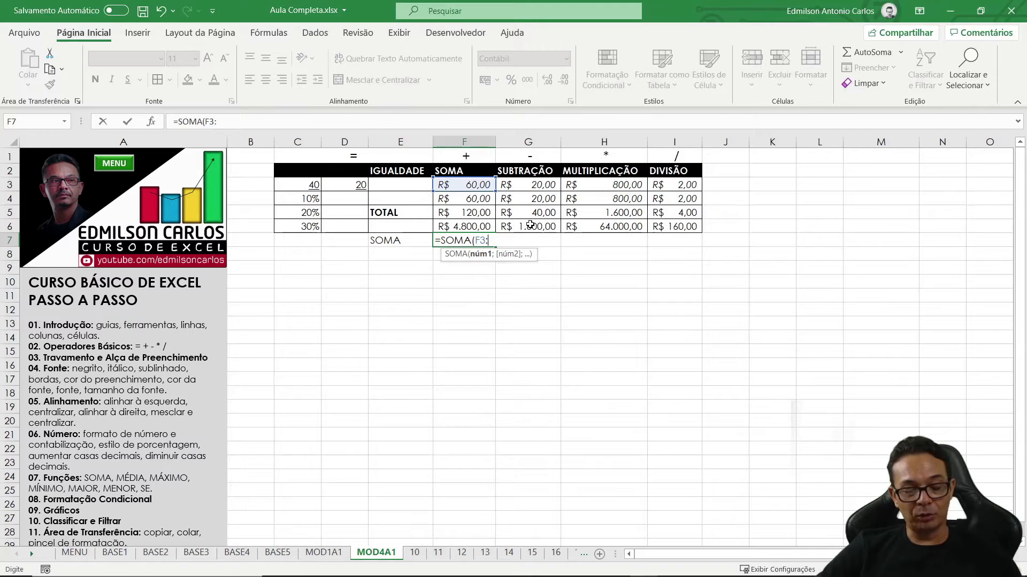
# Step: Complete the SOMA function in F7 with the range F3:F6 and check the resulting cell
pyautogui.write('F6')
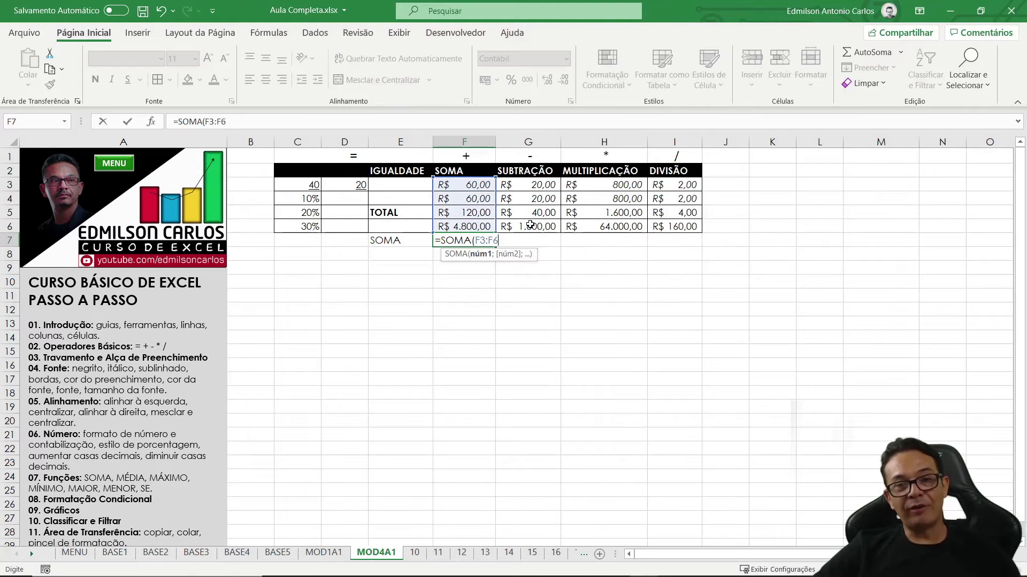
pyautogui.press('BackSpace')
pyautogui.press('BackSpace')
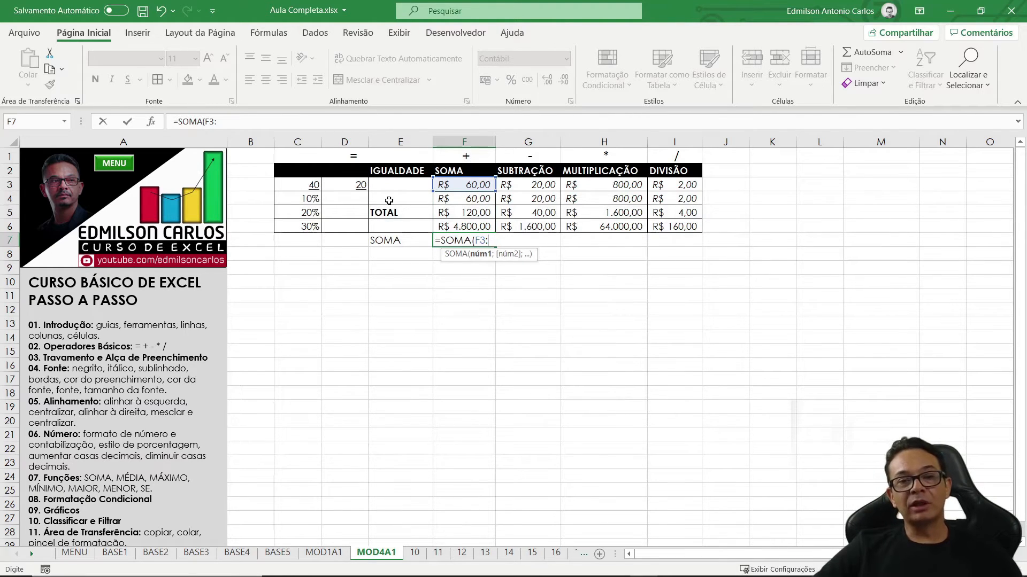
pyautogui.click(464, 224)
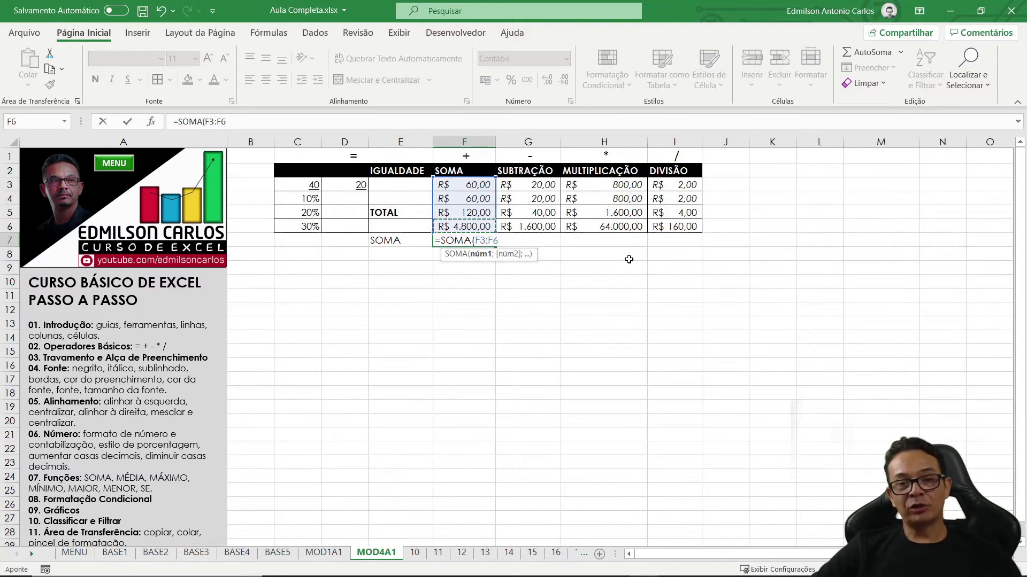
pyautogui.press('Return')
pyautogui.click(489, 240)
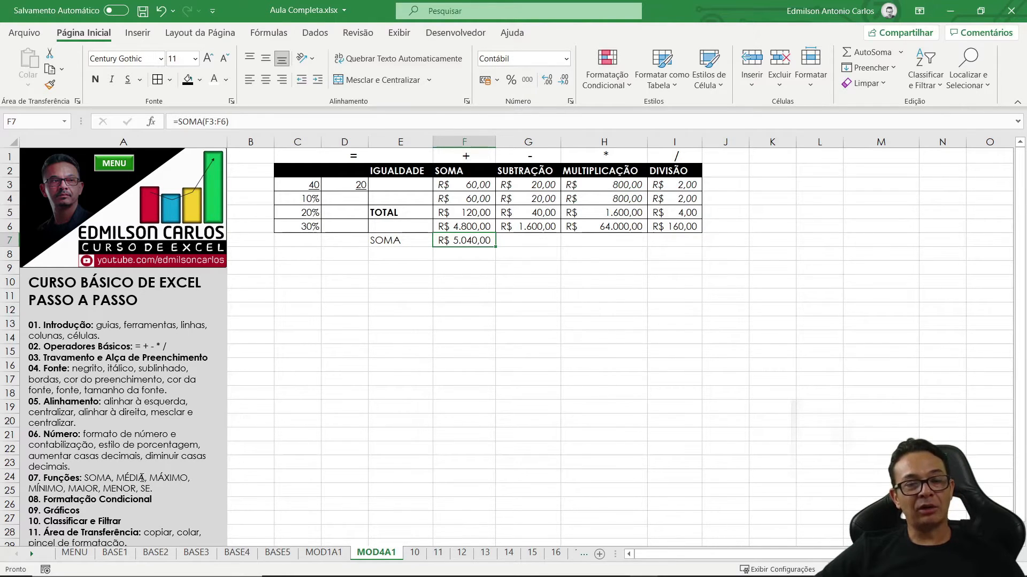
# Step: Label cell E8 as MÉDIA and go to the cell beside it, F8
pyautogui.click(384, 255)
pyautogui.write('MÉDIA')
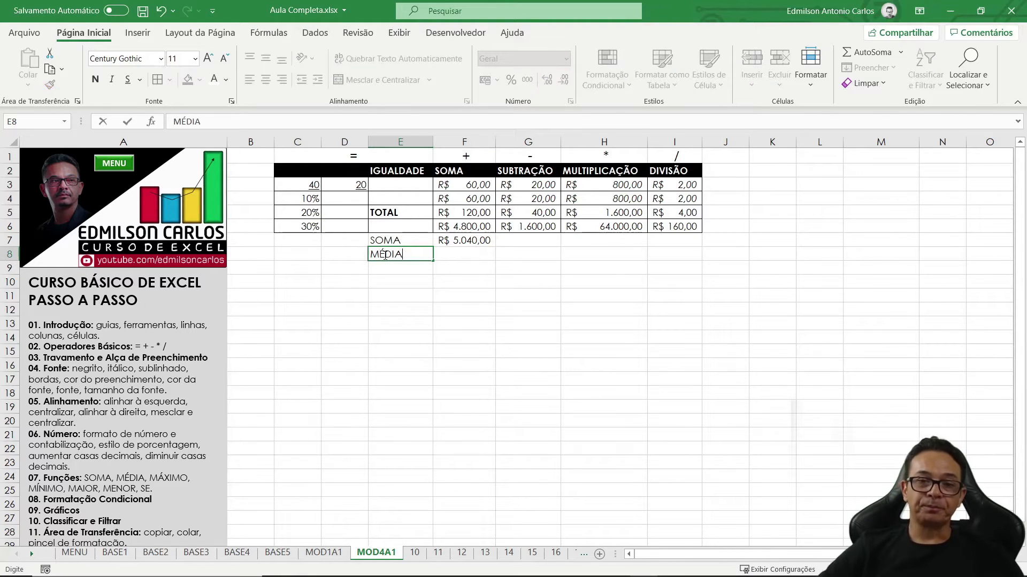
pyautogui.press('Return')
pyautogui.press('Right')
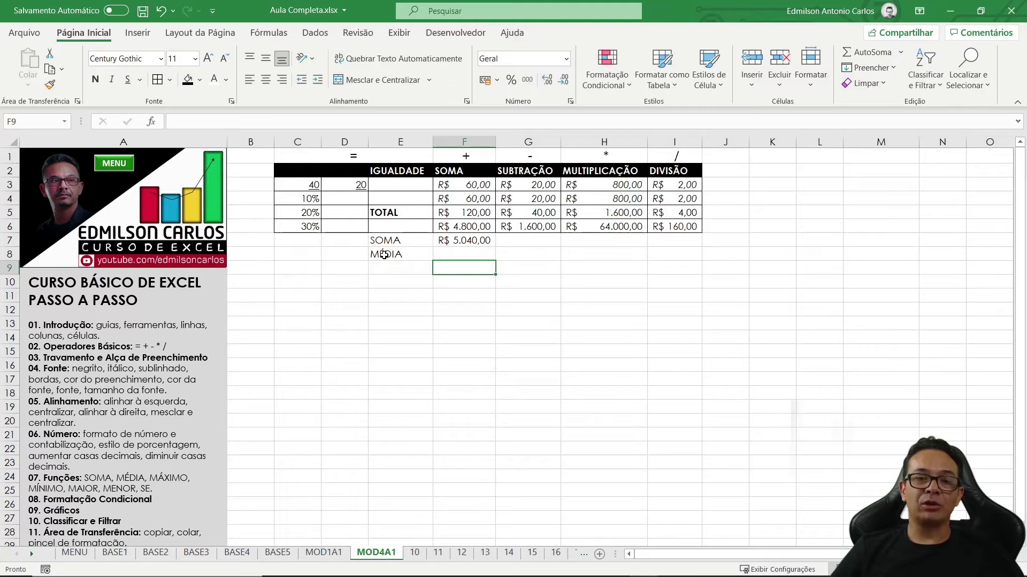
pyautogui.press('Up')
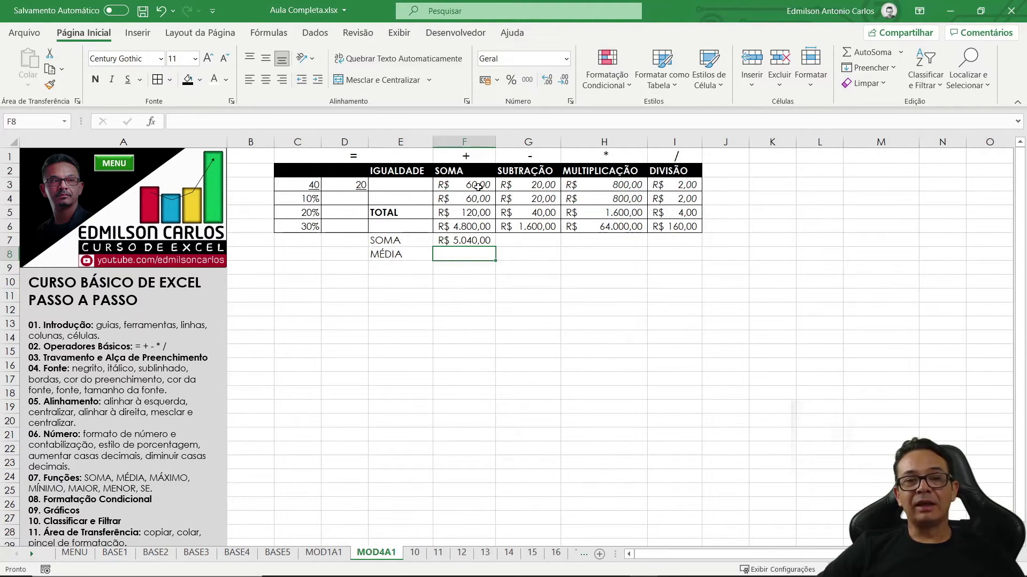
pyautogui.moveTo(479, 186); pyautogui.dragTo(490, 235)
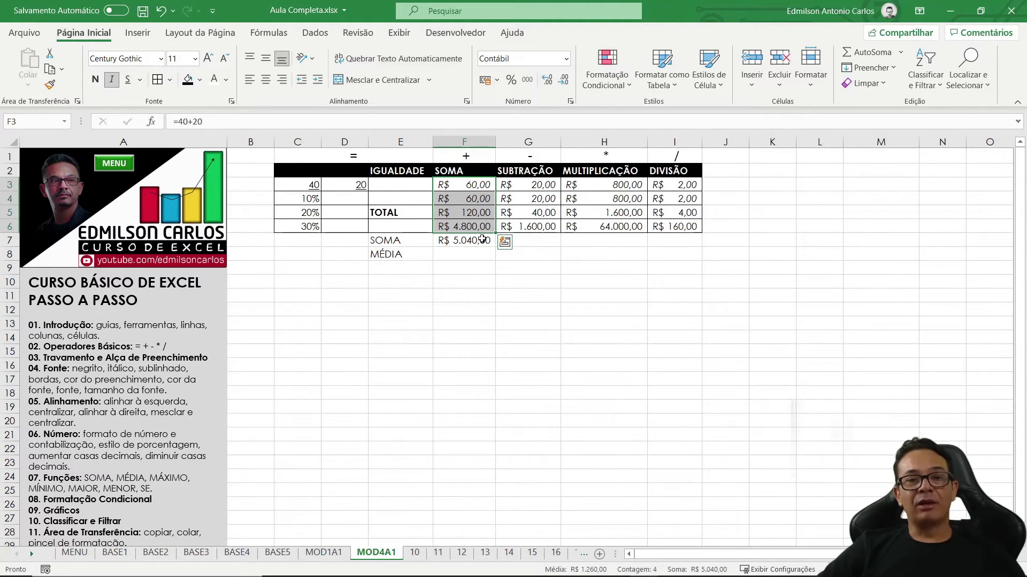
pyautogui.click(458, 253)
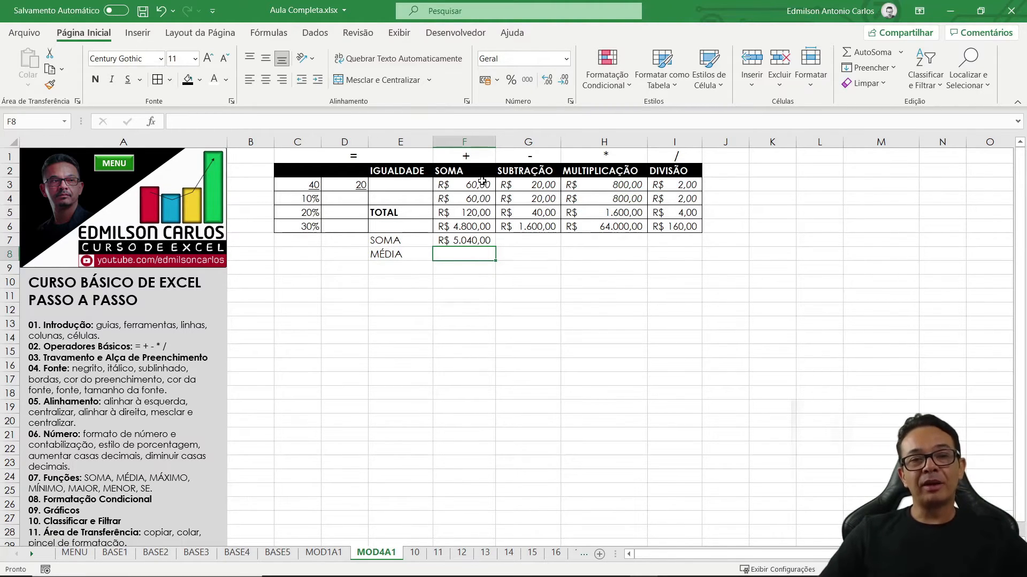
pyautogui.moveTo(471, 185); pyautogui.dragTo(470, 225)
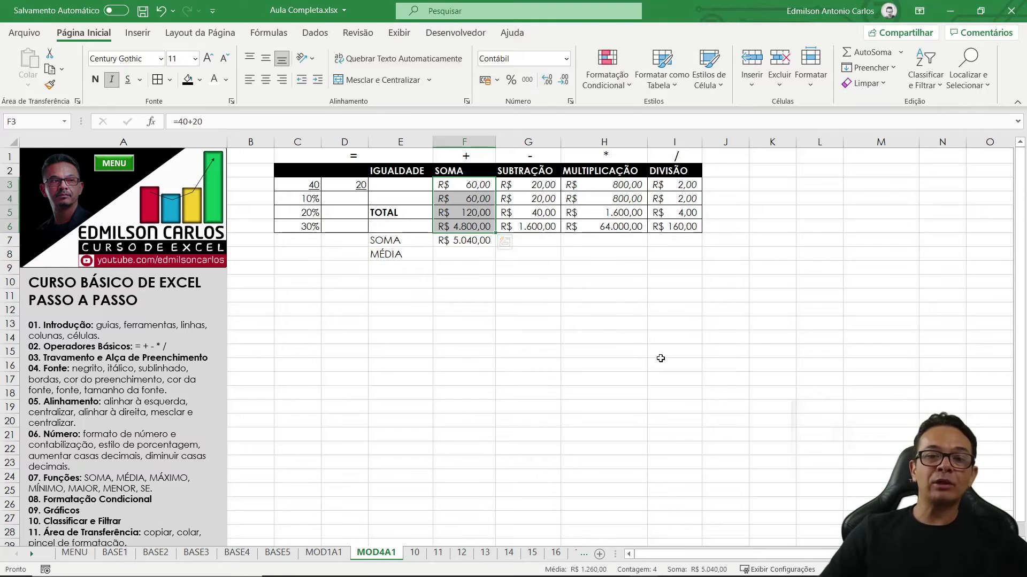
# Step: Write the manual average formula =F3+F4+F5+F6/4 in cell F8, leaving the entry open
pyautogui.click(464, 256)
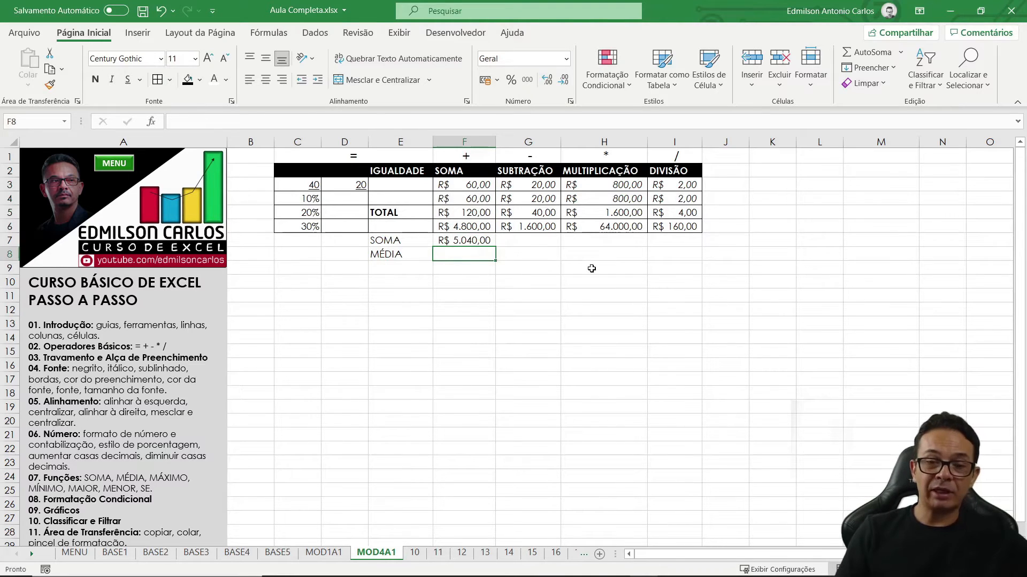
pyautogui.write('=')
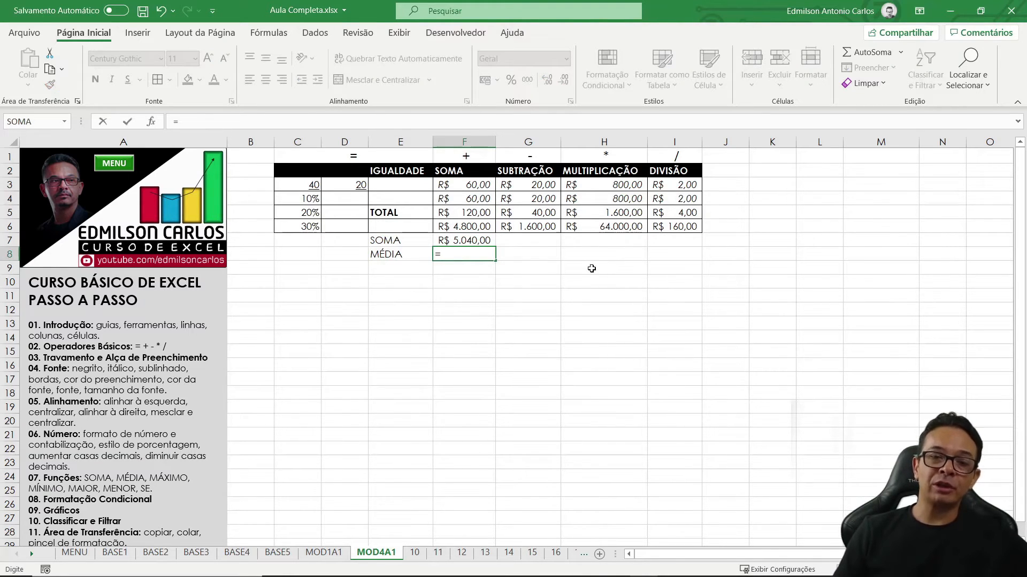
pyautogui.click(487, 185)
pyautogui.write('+')
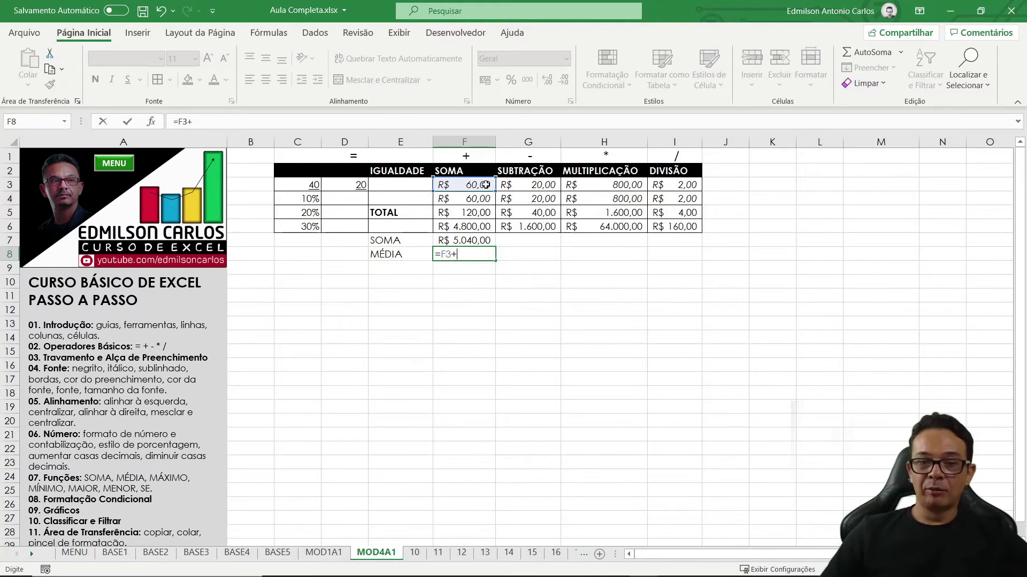
pyautogui.click(484, 197)
pyautogui.write('+')
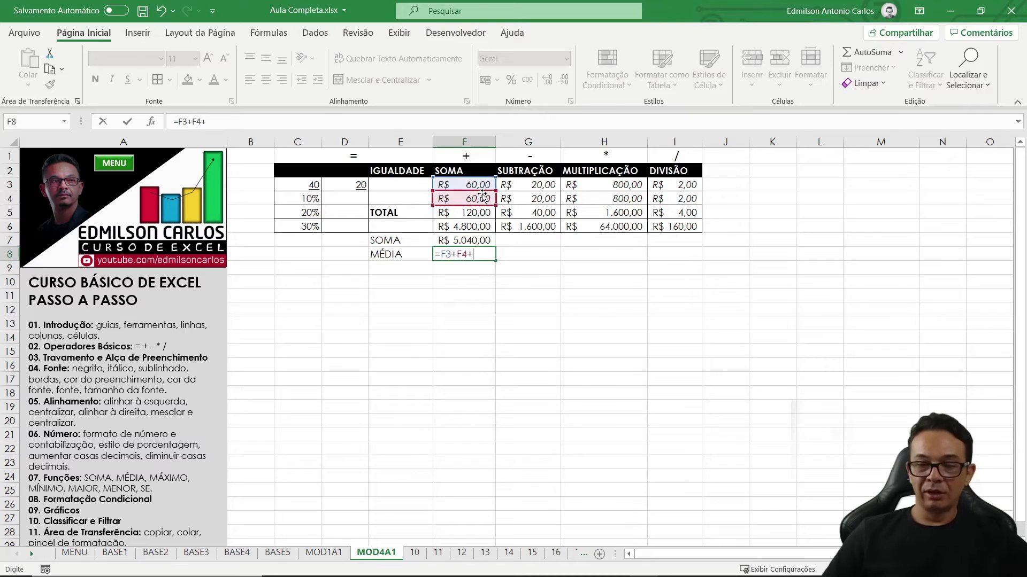
pyautogui.click(480, 213)
pyautogui.write('+')
pyautogui.click(477, 227)
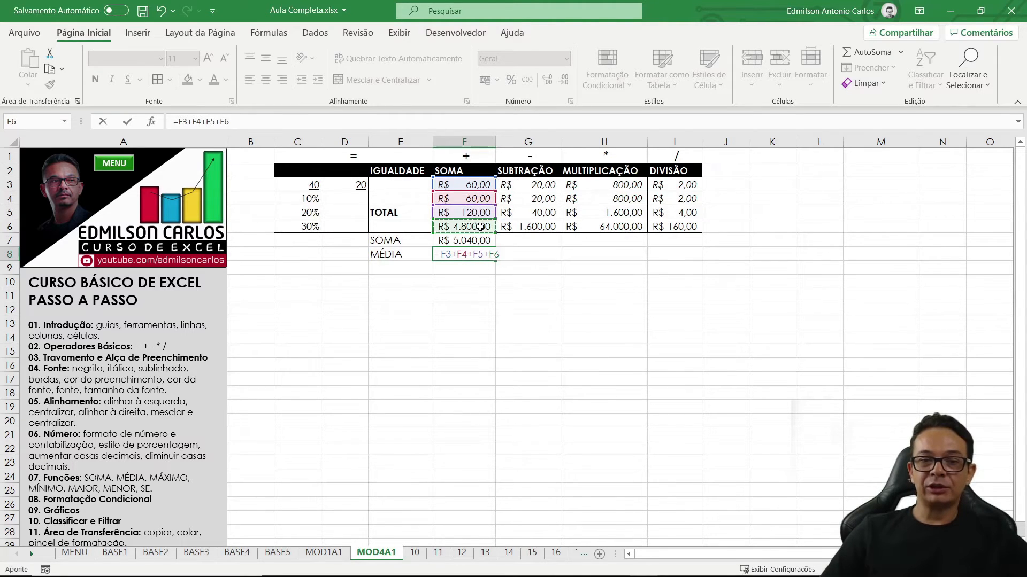
pyautogui.write('/4')
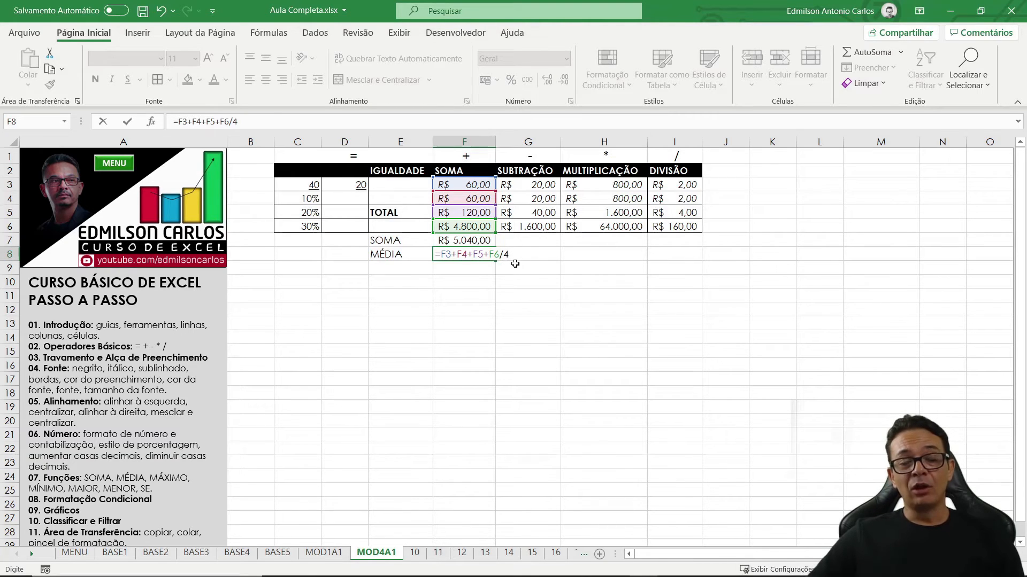
# Step: Enclose the four added cells in parentheses so F8's formula reads =(F3+F4+F5+F6)/4, and confirm it
pyautogui.moveTo(490, 254); pyautogui.dragTo(512, 256)
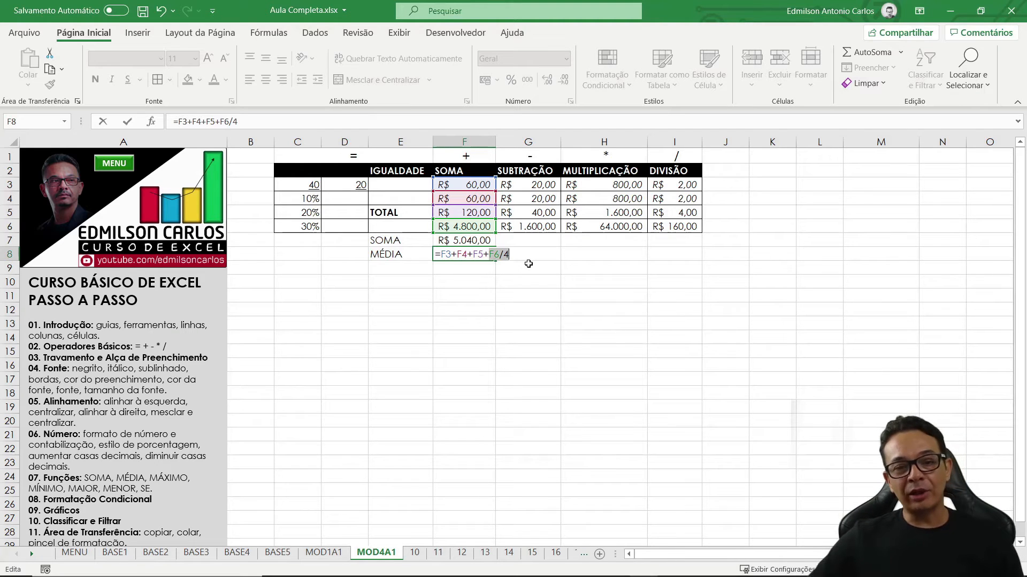
pyautogui.click(448, 256)
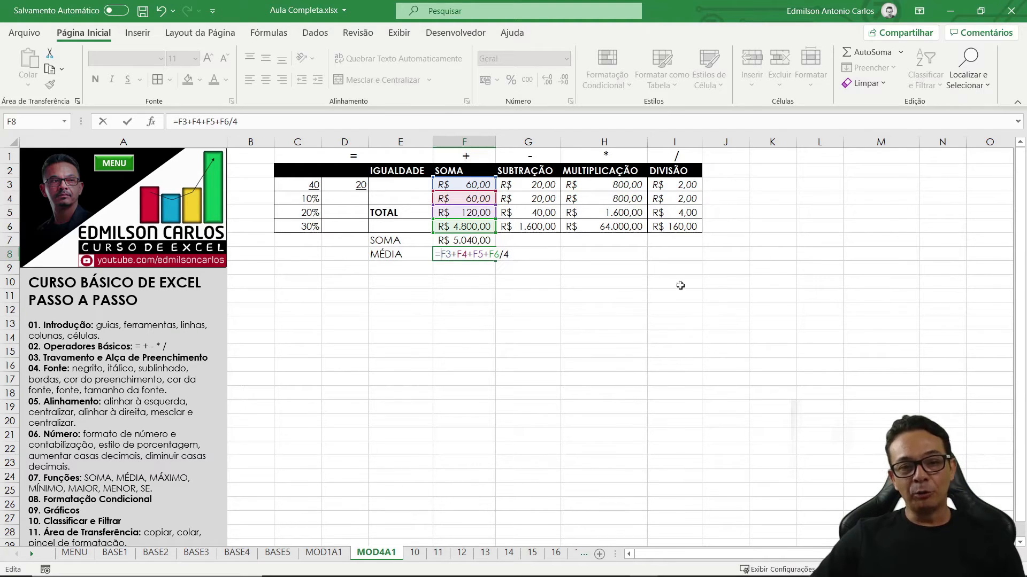
pyautogui.write('(')
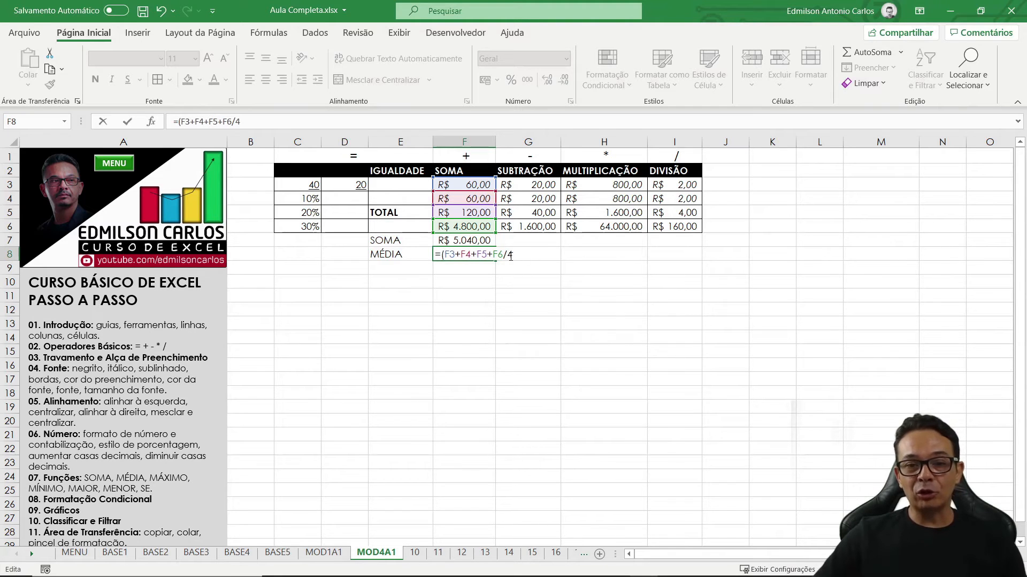
pyautogui.click(502, 253)
pyautogui.write(')')
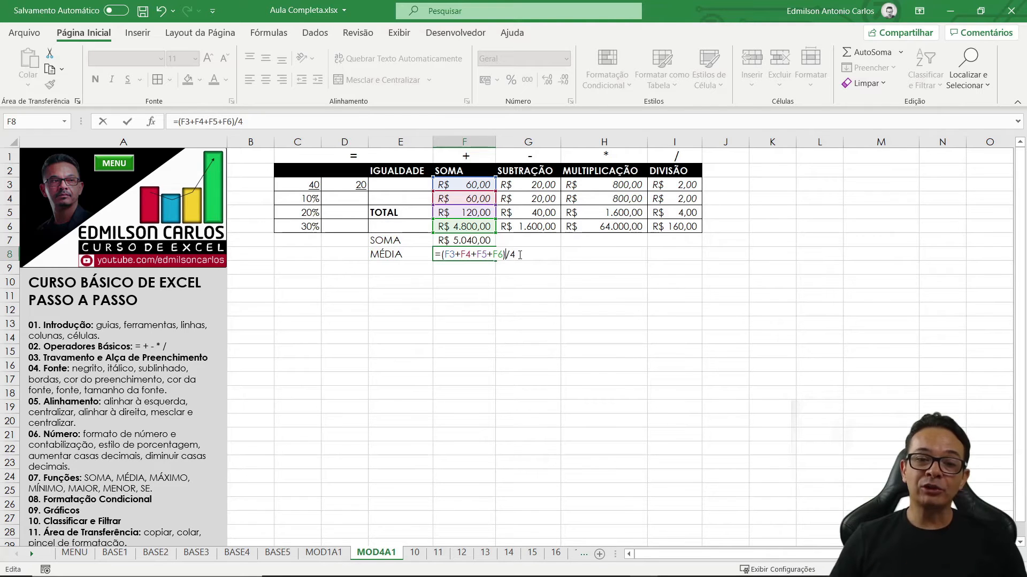
pyautogui.press('Return')
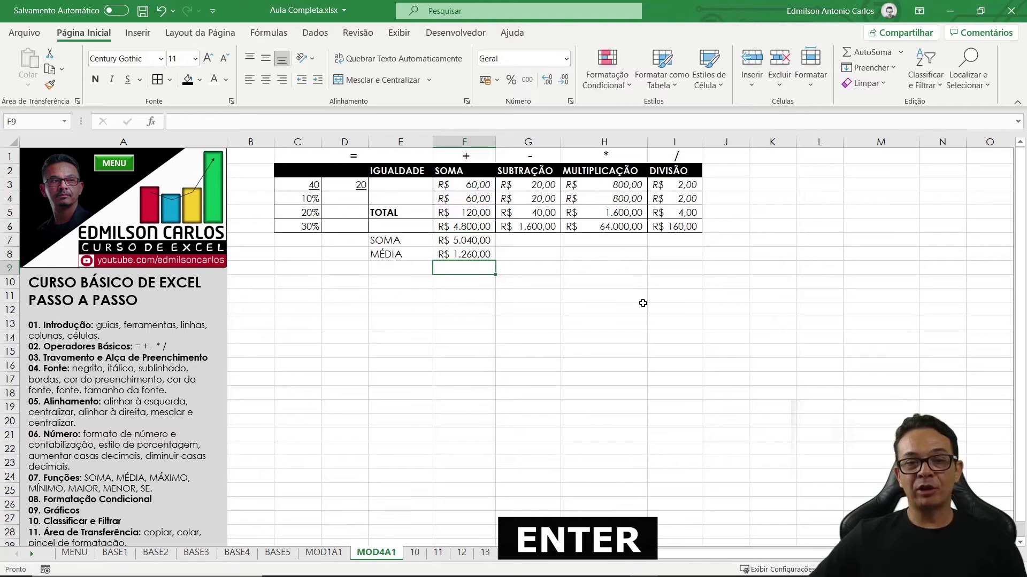
# Step: Fill cells F3:F6 with the orange theme colour and deselect the range
pyautogui.click(479, 255)
pyautogui.moveTo(473, 184); pyautogui.dragTo(472, 223)
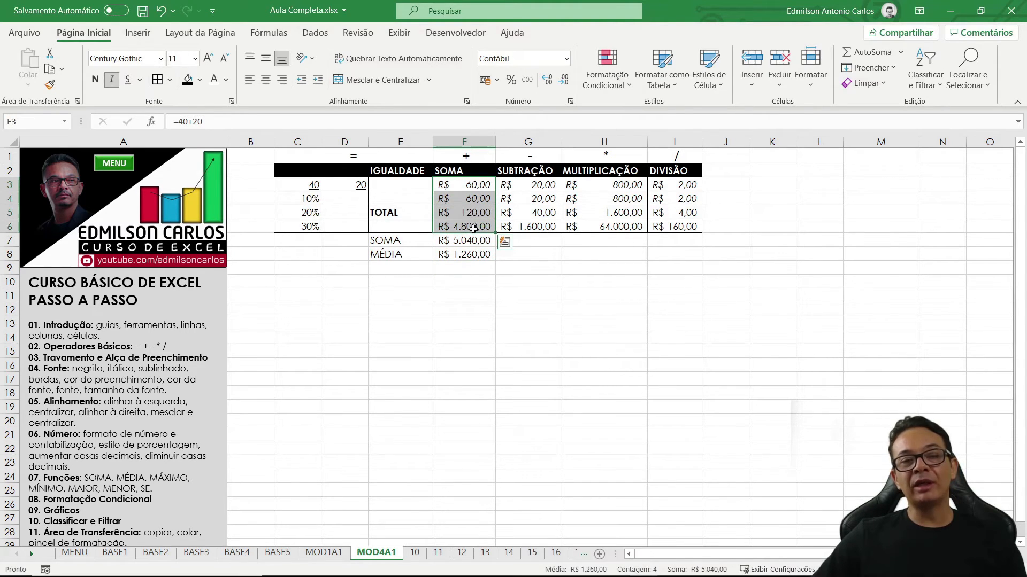
pyautogui.click(200, 80)
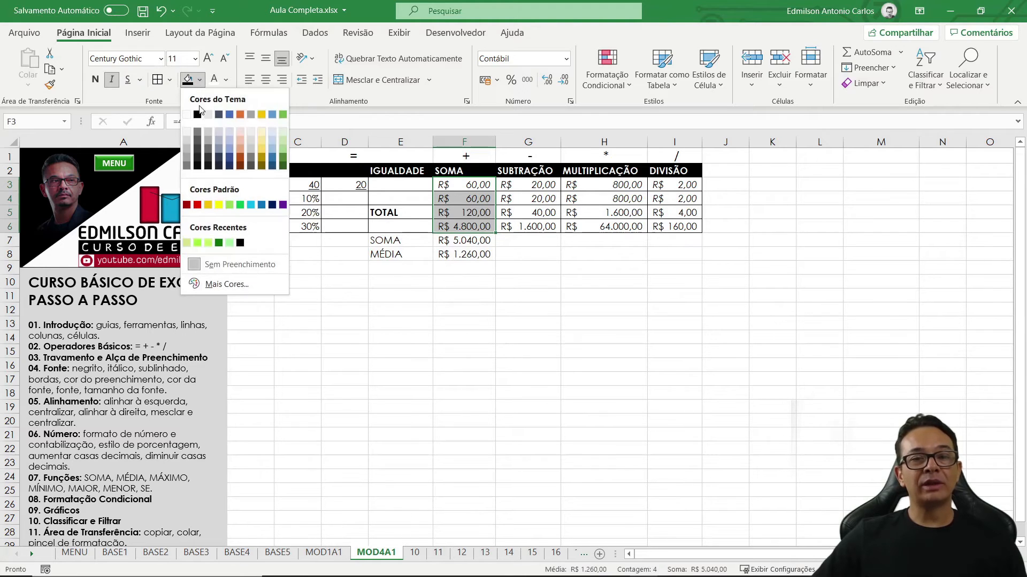
pyautogui.click(186, 141)
pyautogui.click(199, 80)
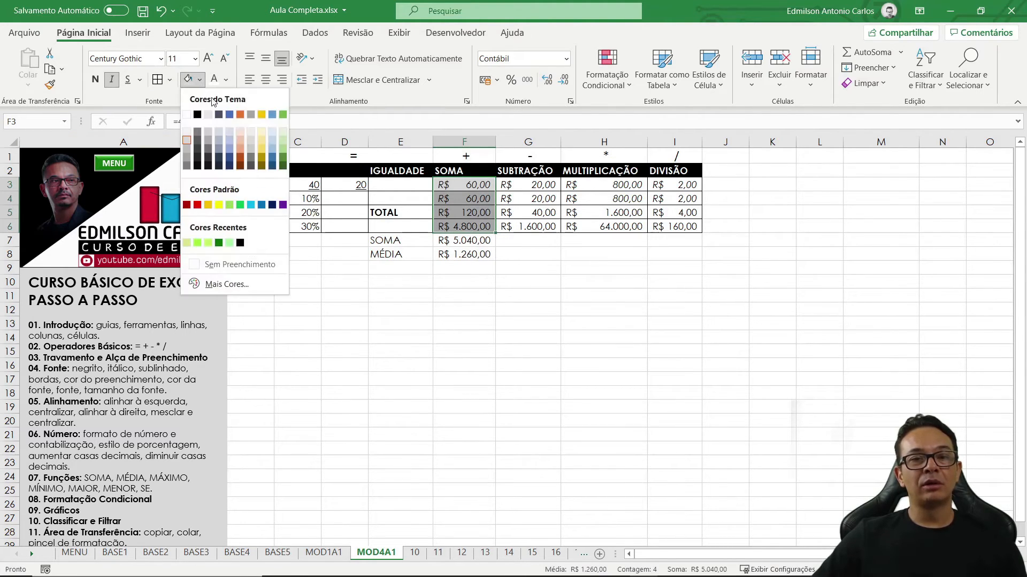
pyautogui.click(241, 122)
pyautogui.click(540, 271)
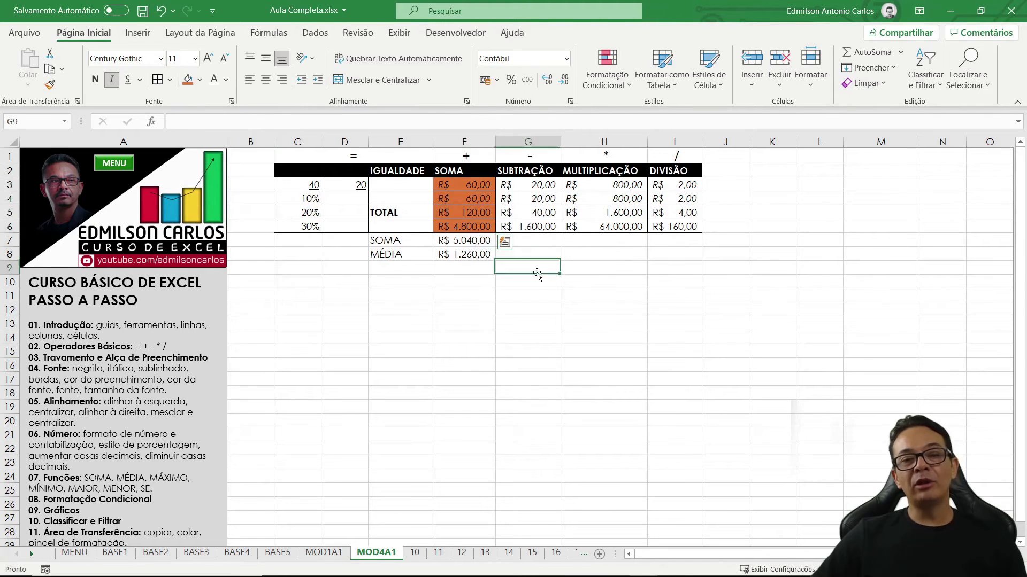
# Step: Replace the formula in F8 with =F7/4, dividing the total by four
pyautogui.click(459, 253)
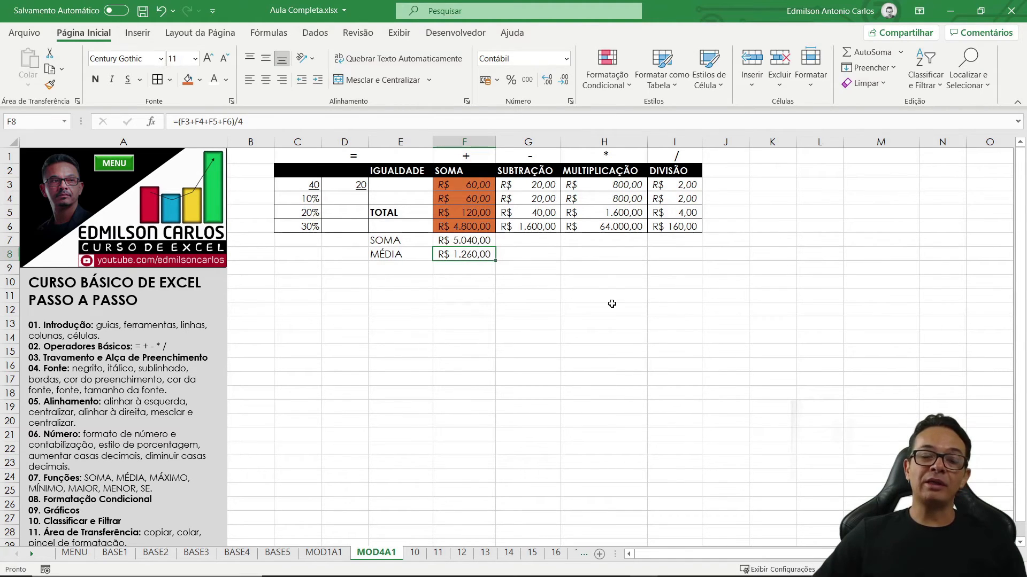
pyautogui.press('Delete')
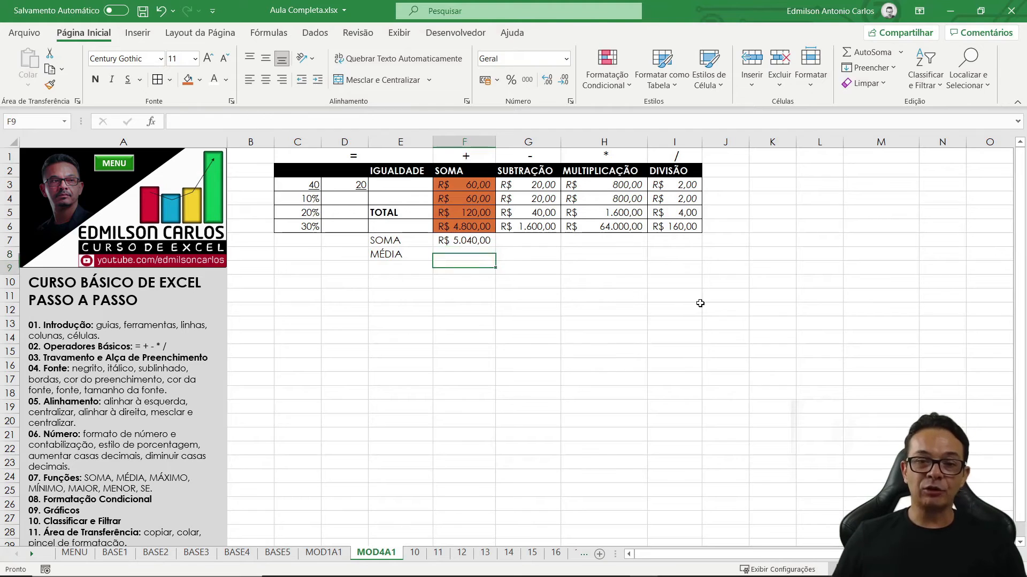
pyautogui.write('=')
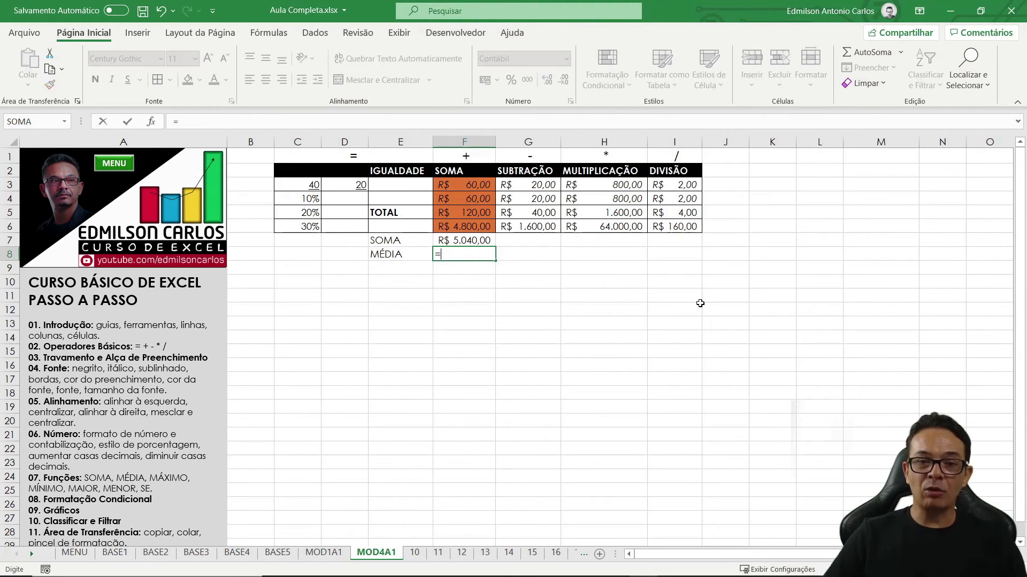
pyautogui.click(444, 240)
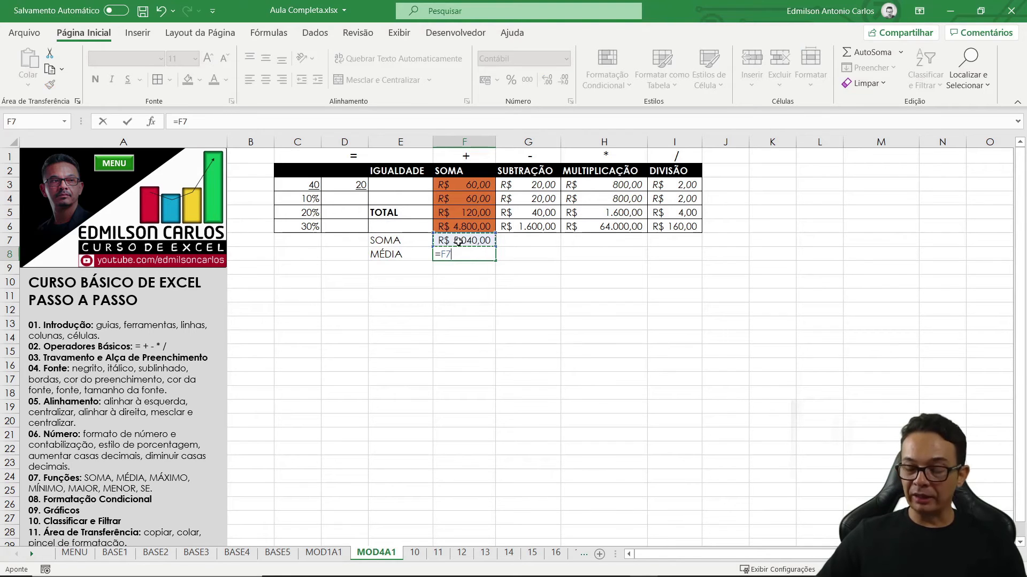
pyautogui.write('/4')
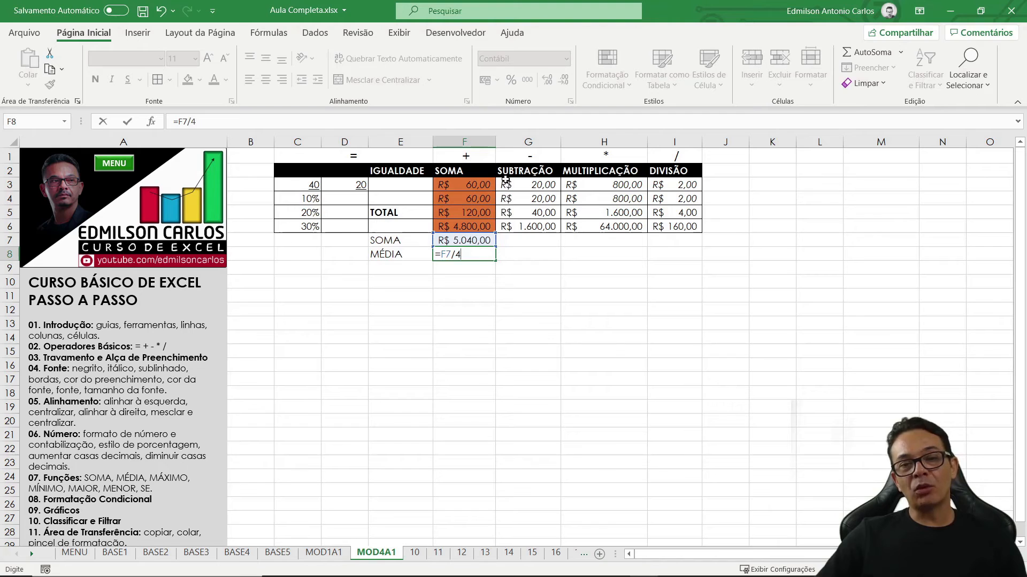
pyautogui.press('Return')
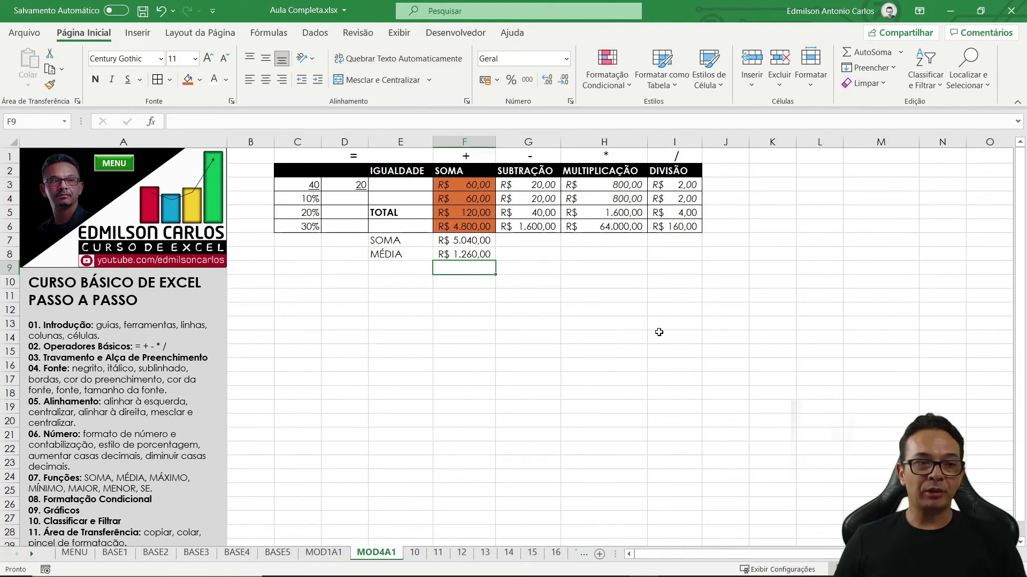
# Step: Replace the content of F8 with the MÉDIA function over the range F3:F6 and check the resulting cell
pyautogui.press('Up')
pyautogui.press('Delete')
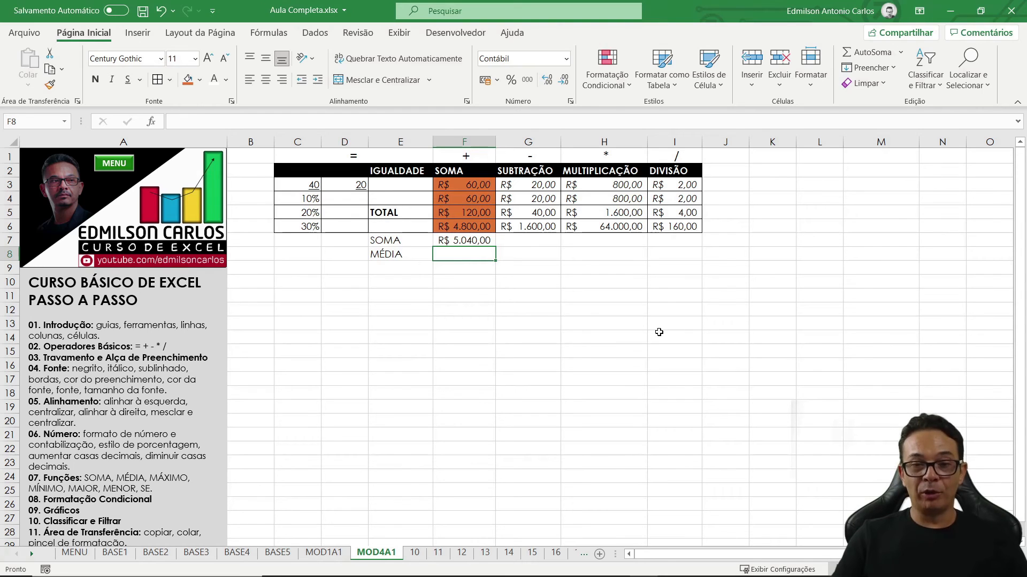
pyautogui.write('=MÉD')
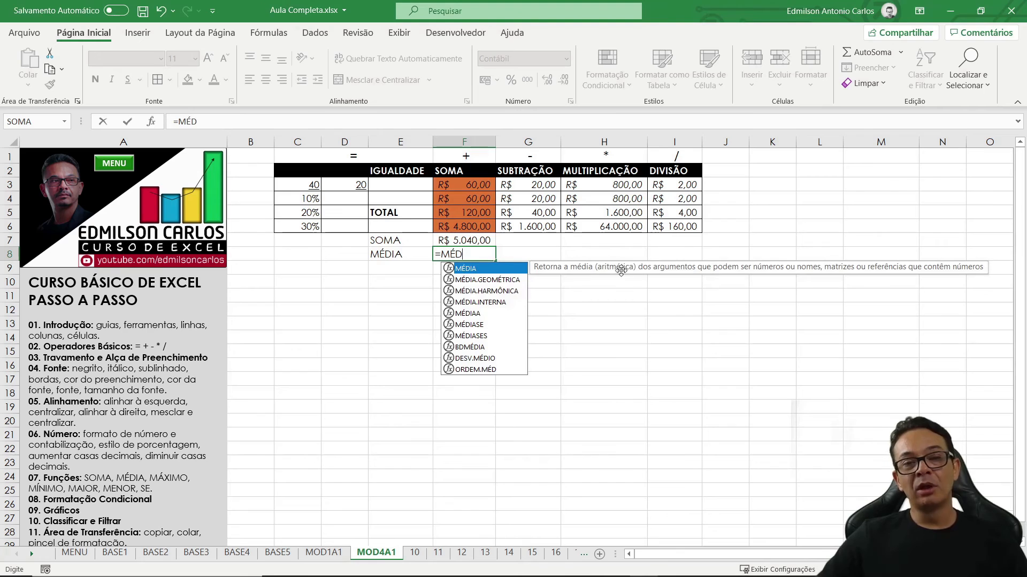
pyautogui.doubleClick(477, 272)
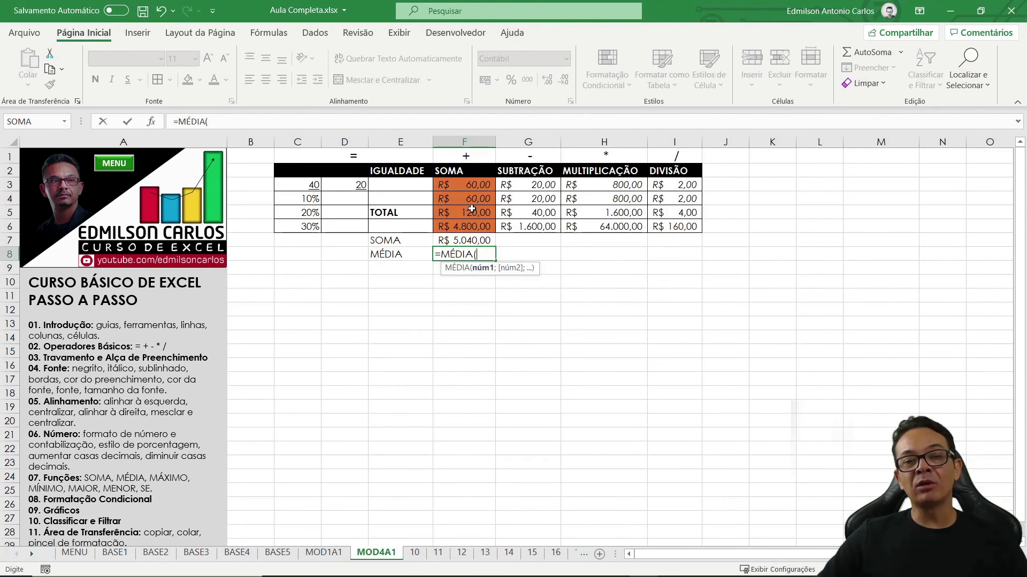
pyautogui.click(482, 255)
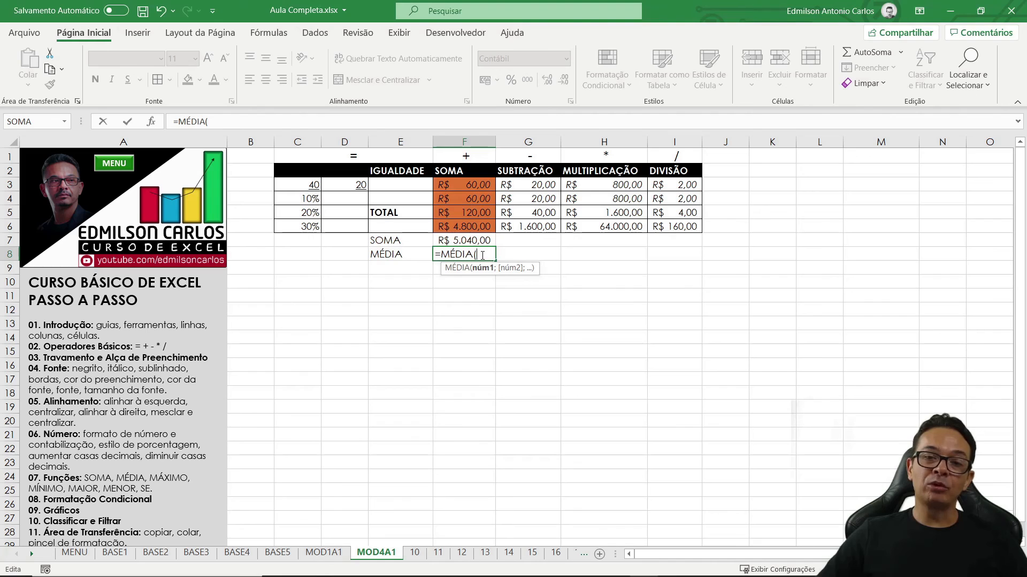
pyautogui.moveTo(481, 186); pyautogui.dragTo(475, 227)
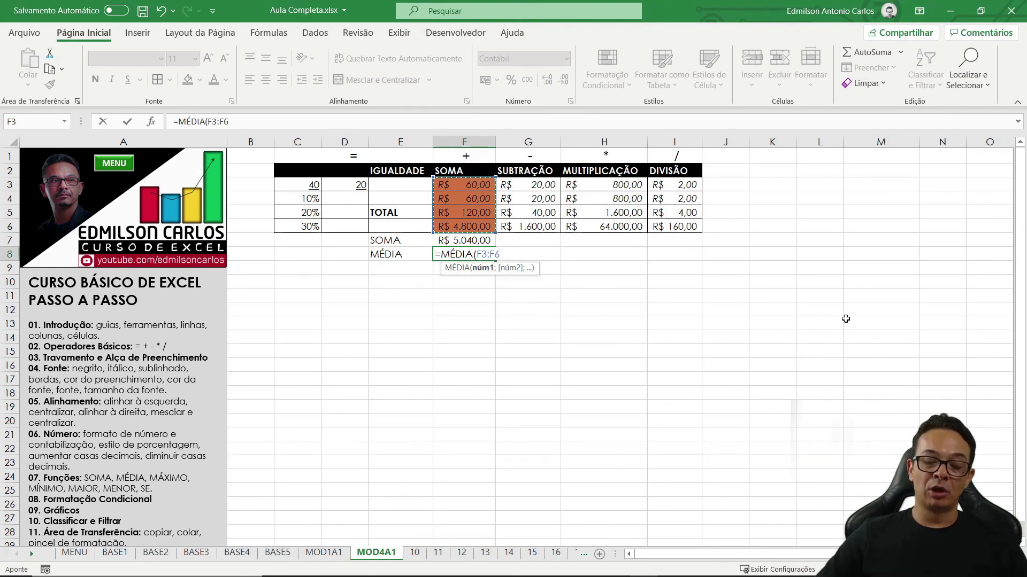
pyautogui.write(')')
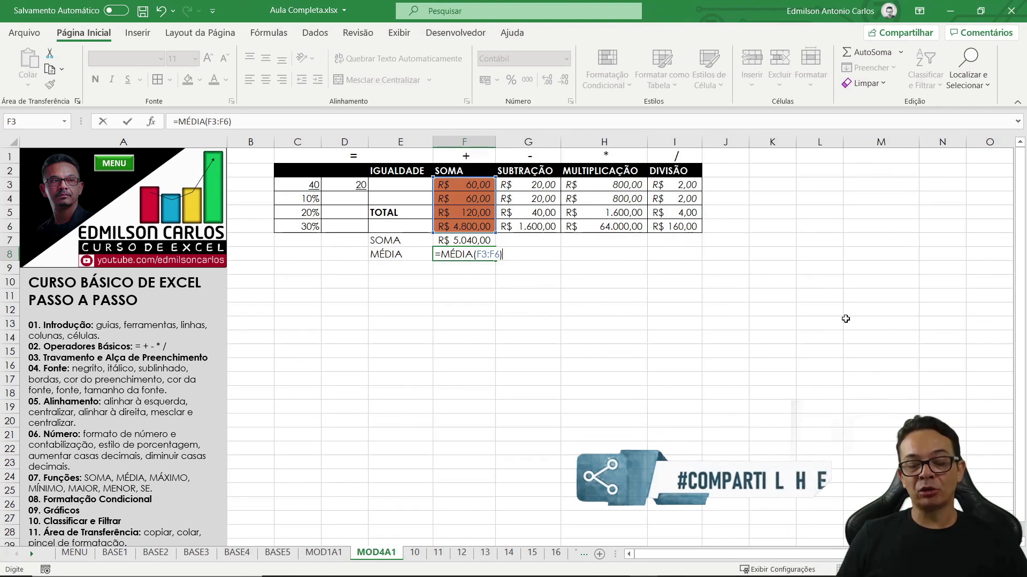
pyautogui.press('BackSpace')
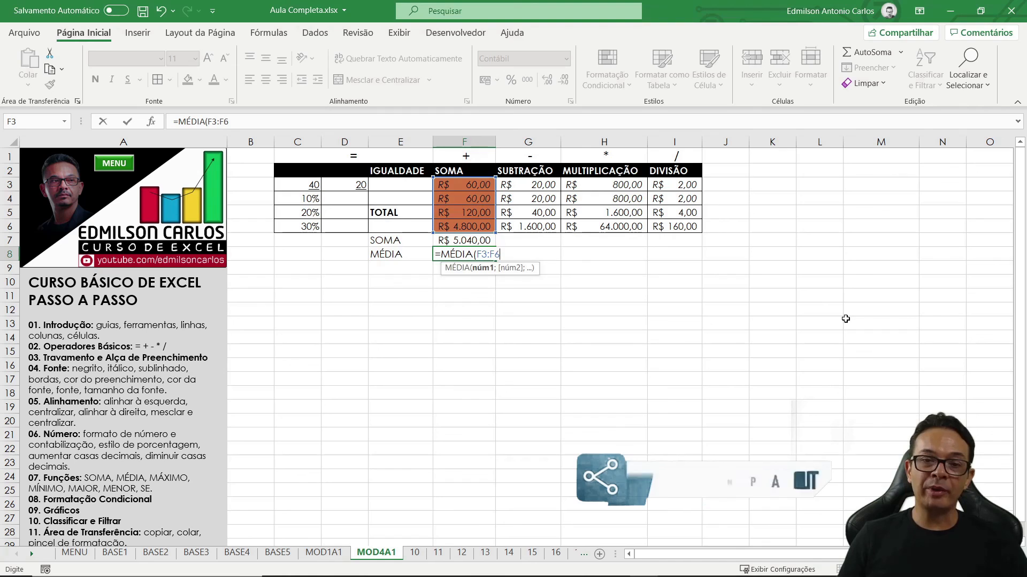
pyautogui.press('Return')
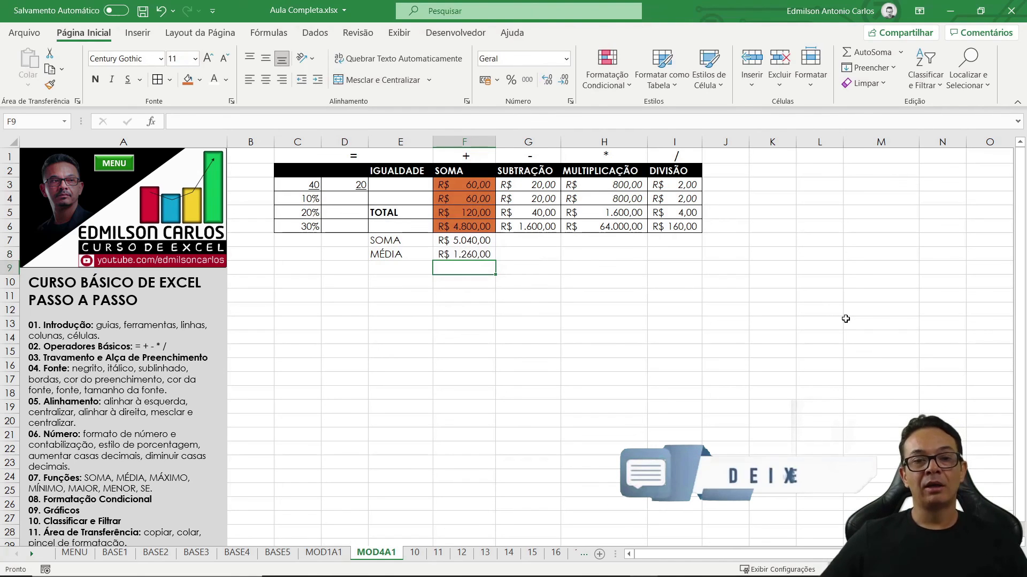
pyautogui.press('Up')
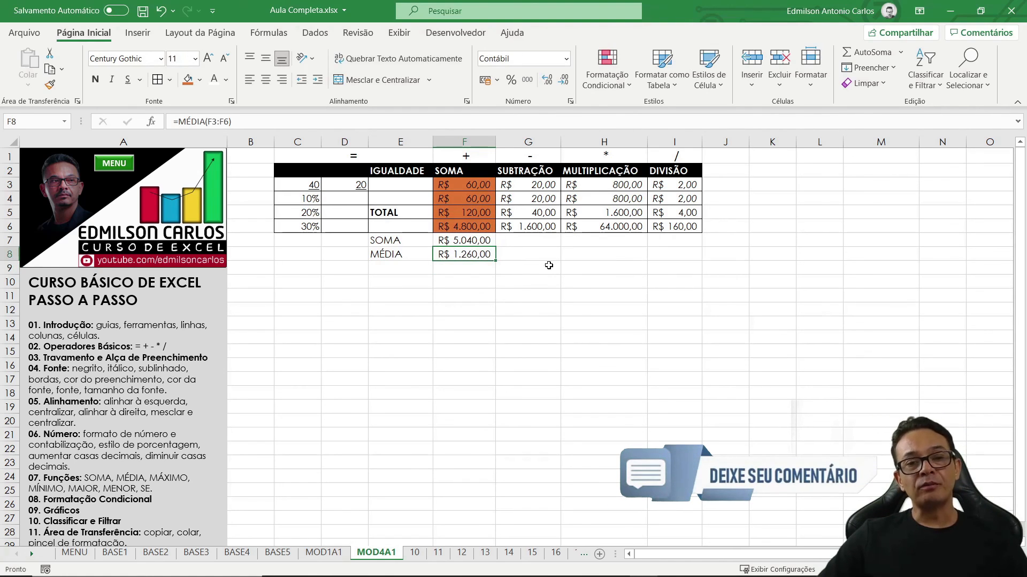